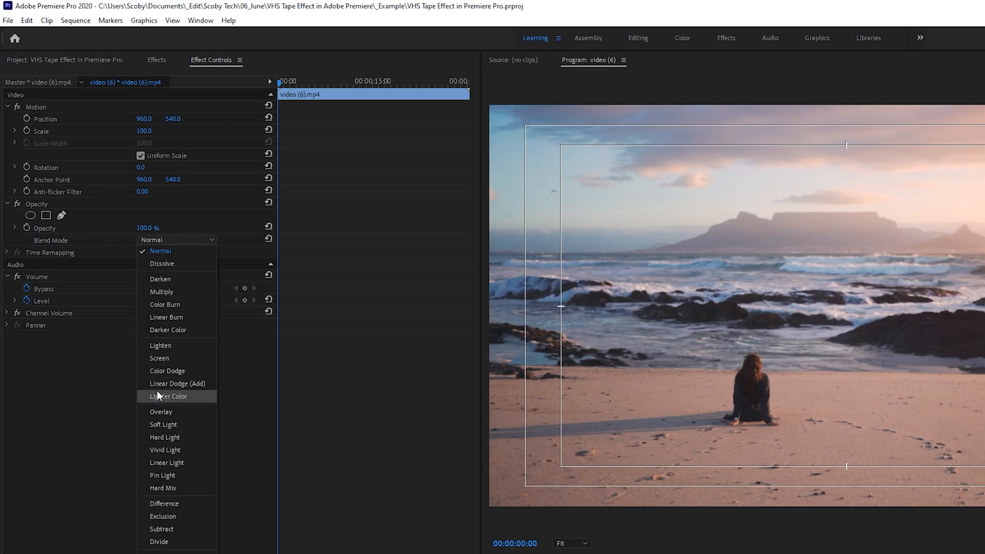
Set the video clip's opacity blend mode to Linear Dodge (Add)
click(184, 383)
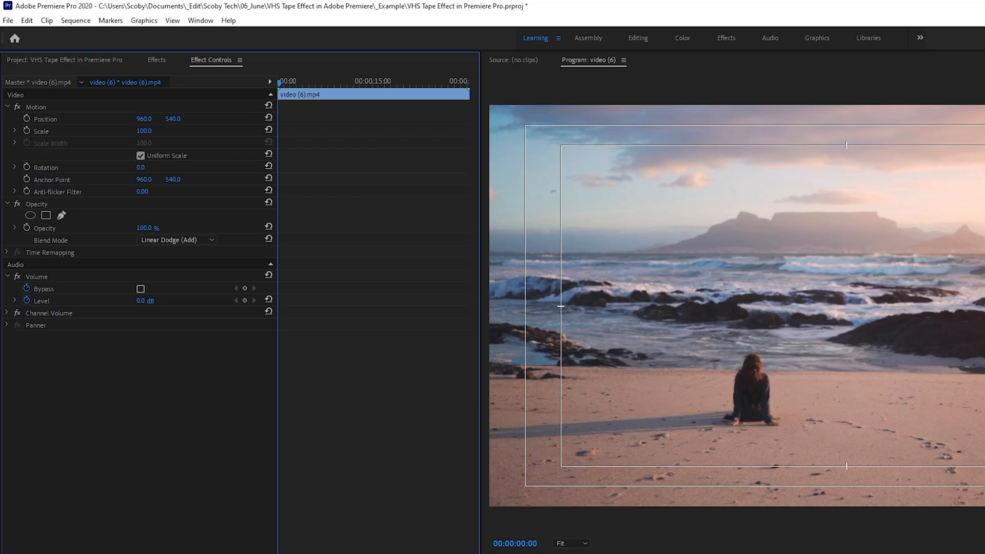
Find the Color Balance (RGB) effect by searching "color bala" and apply it to the video clip on V1
click(155, 60)
click(200, 21)
click(226, 215)
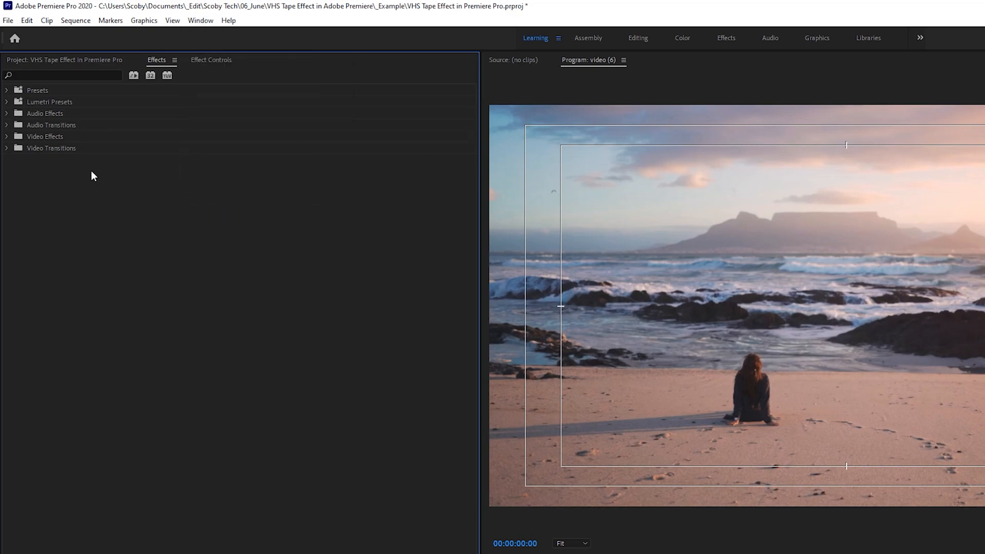
click(73, 75)
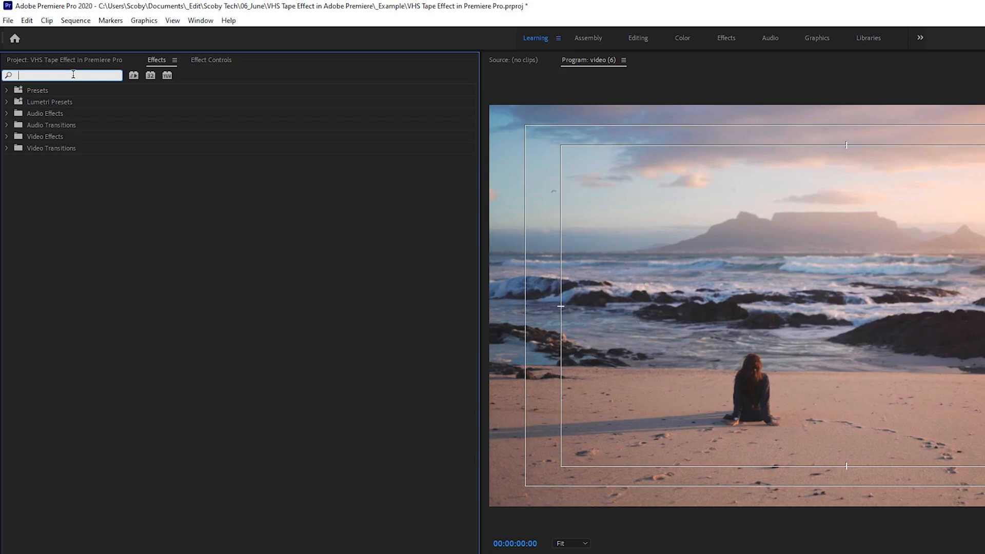
text(color bala)
click(35, 134)
click(42, 183)
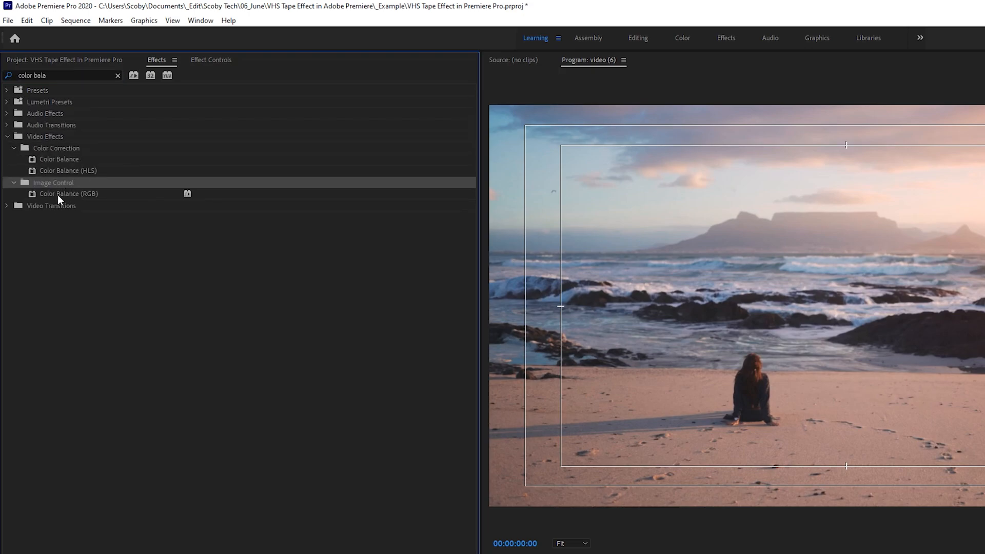
click(95, 195)
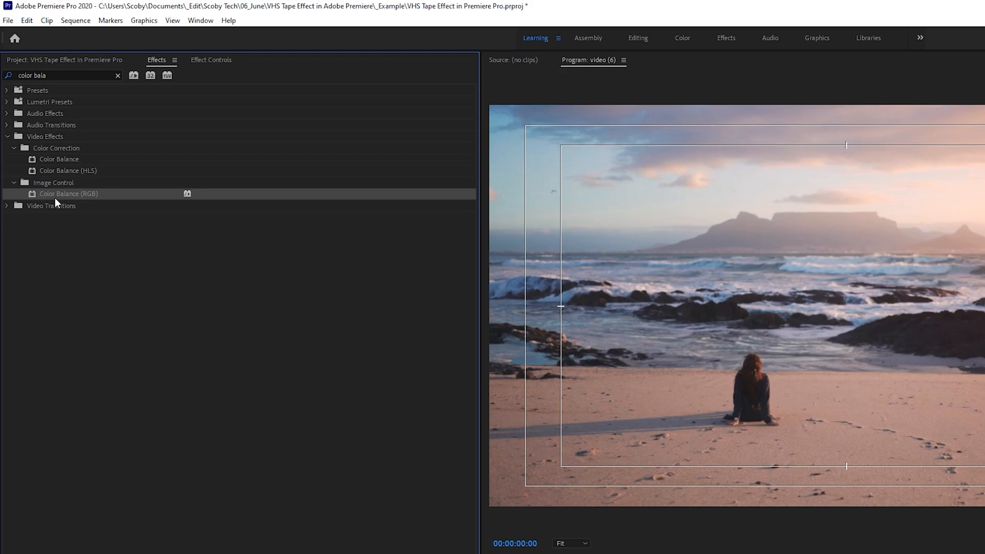
drag(57, 197, 214, 438)
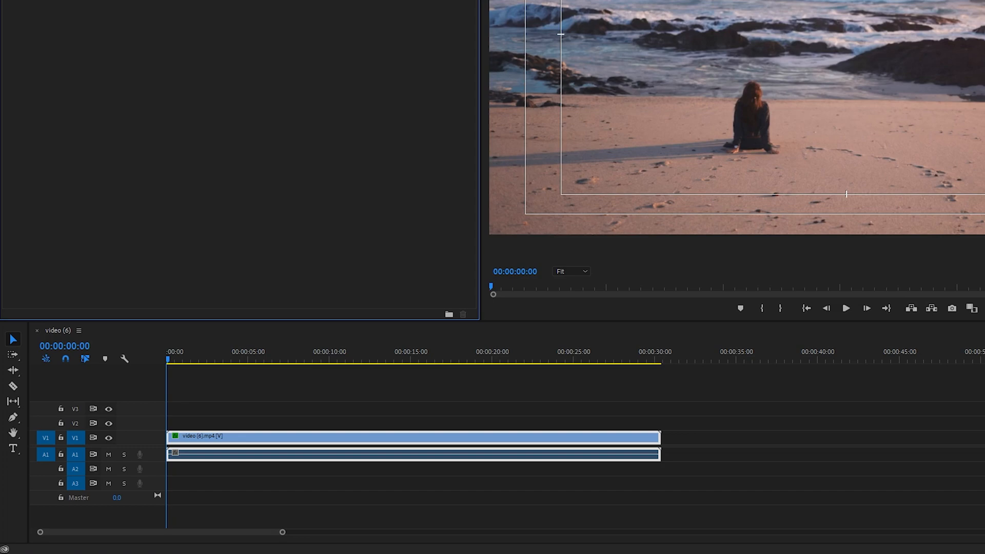
Set Green and Blue to 0 in the clip's Color Balance (RGB) effect
click(203, 29)
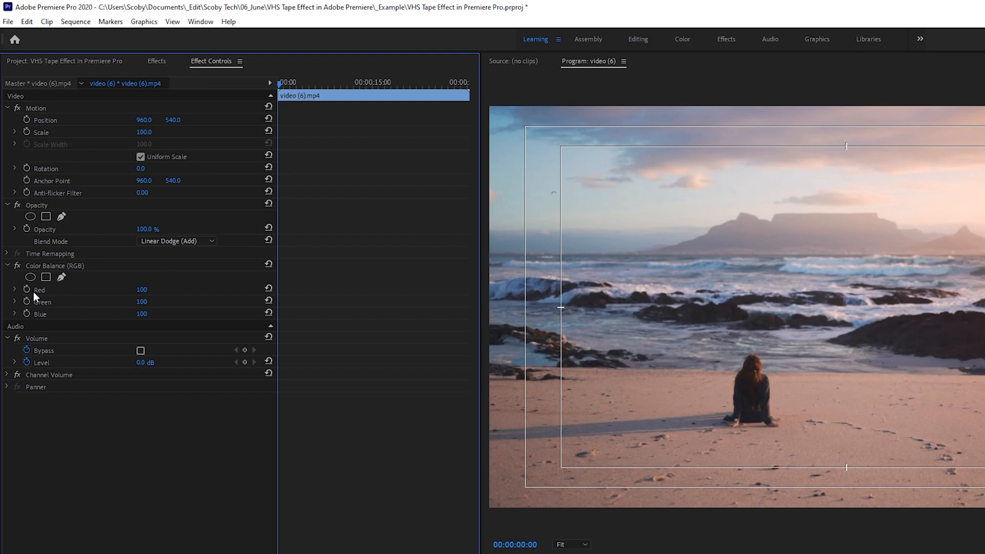
click(36, 264)
drag(143, 303, 65, 302)
click(145, 315)
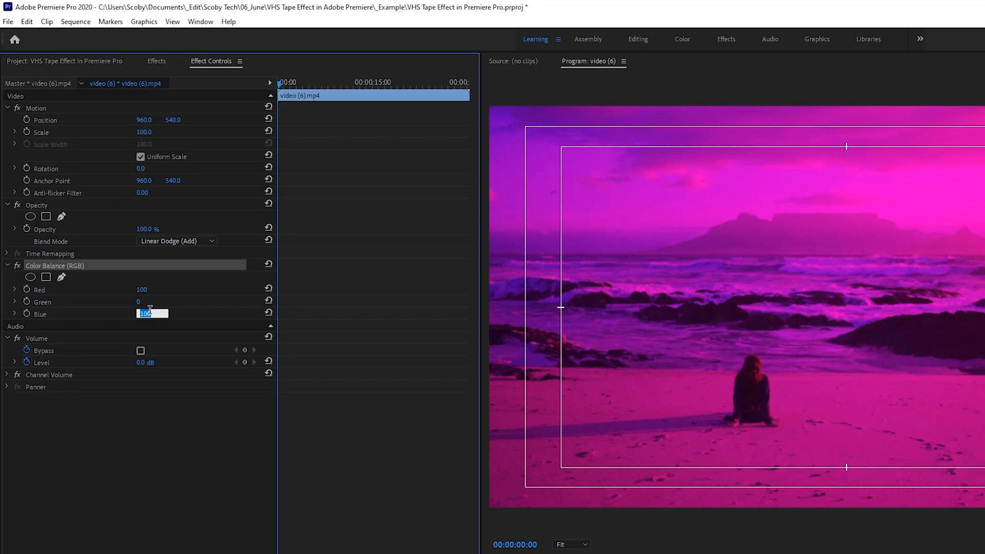
text(0)
key(Return)
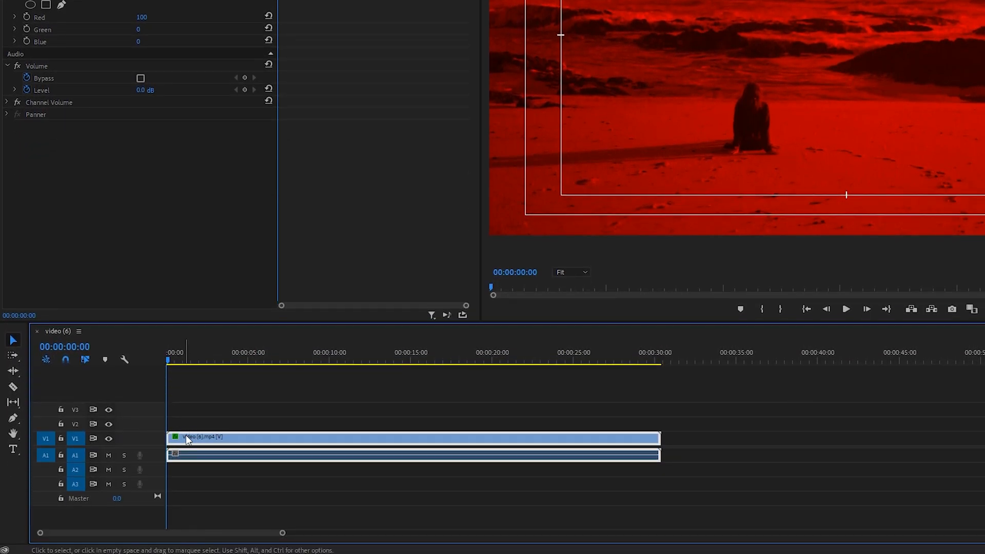
Duplicate the color-balanced video clip so that identical copies are stacked on tracks V1, V2 and V3
mouse_move(186, 435)
mouse_down()
mouse_move(181, 410)
mouse_move(215, 440)
mouse_up()
click(212, 381)
Set the V2 clip's Color Balance (RGB) to Red 0 and Green 100
click(199, 426)
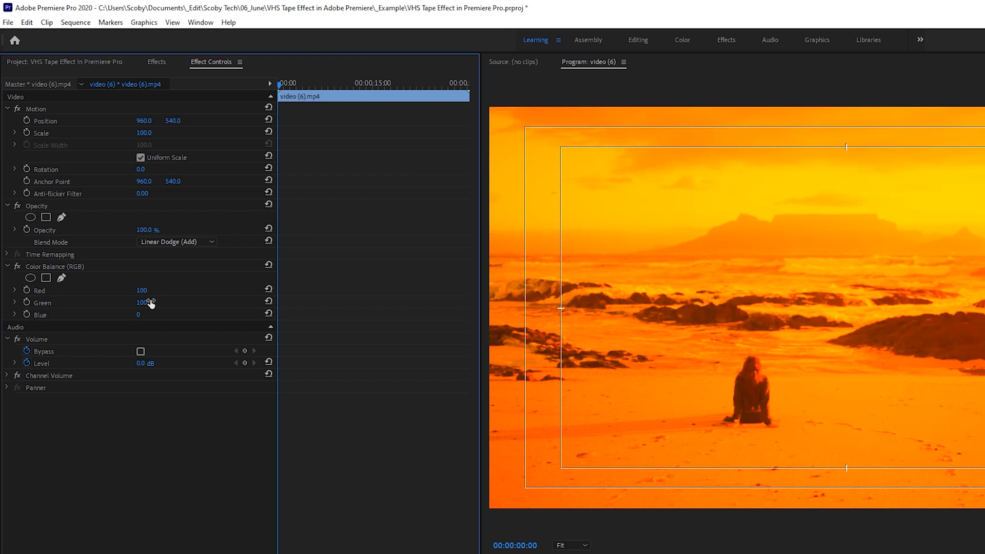
click(152, 290)
text(0)
key(Return)
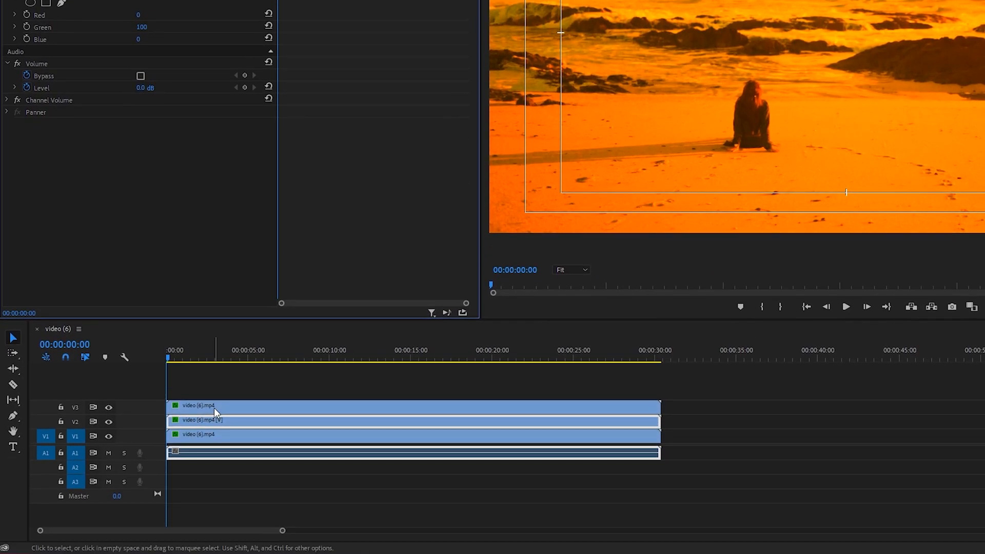
Set the V3 clip's Color Balance (RGB) to Blue 100 and Red 0, then deselect the clip
click(214, 408)
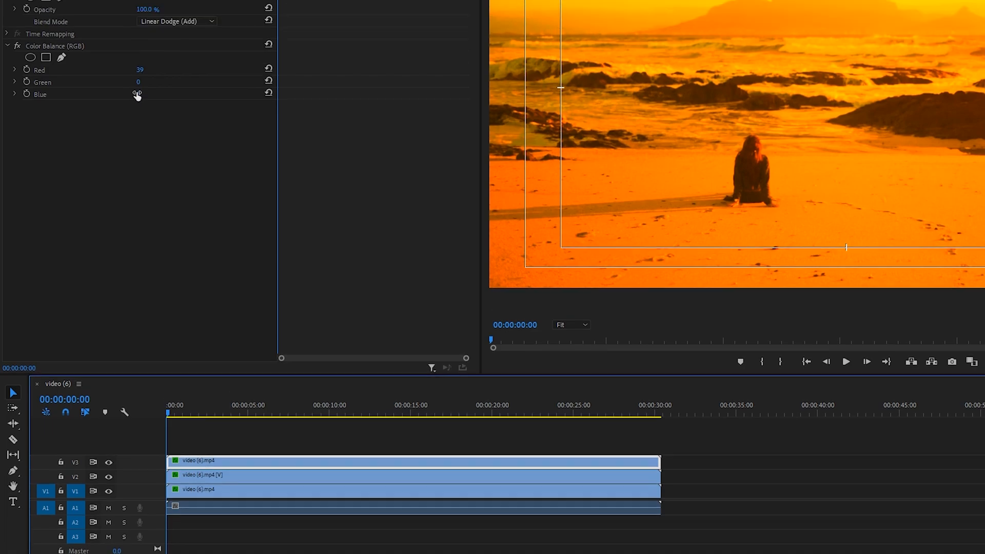
click(138, 39)
text(100)
key(Return)
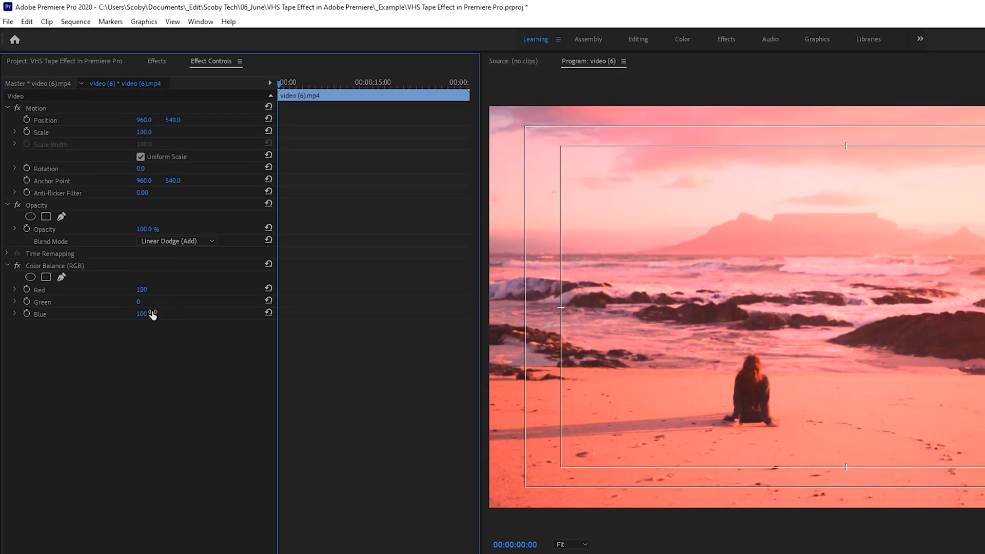
click(140, 290)
text(0)
key(Return)
drag(186, 438, 212, 477)
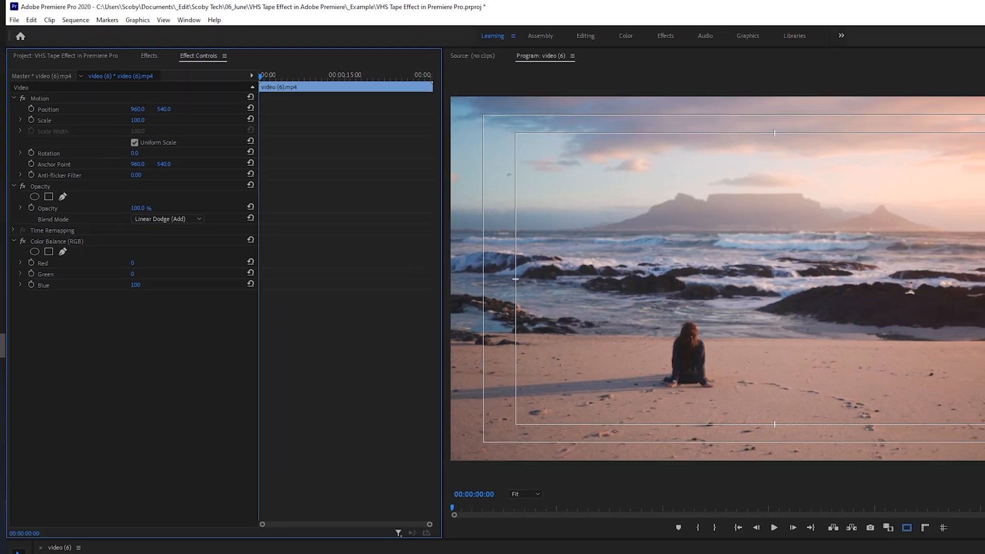
click(211, 445)
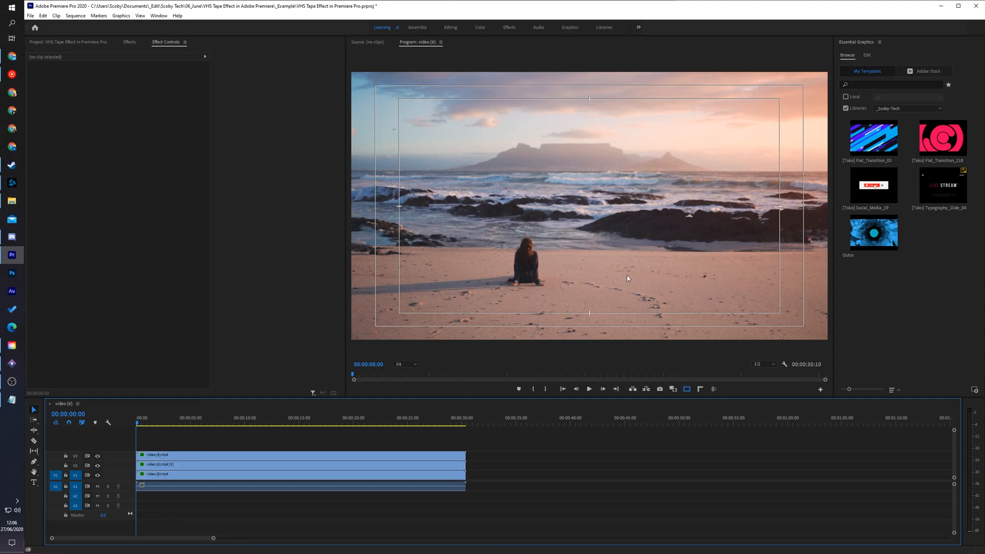
Shift the V3 clip sideways by setting its horizontal position to 944
click(153, 457)
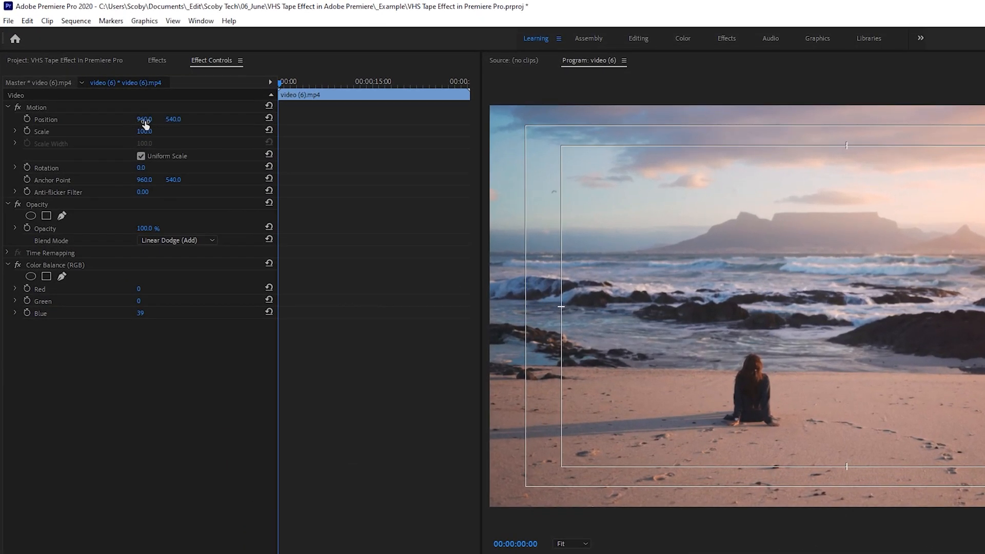
click(145, 125)
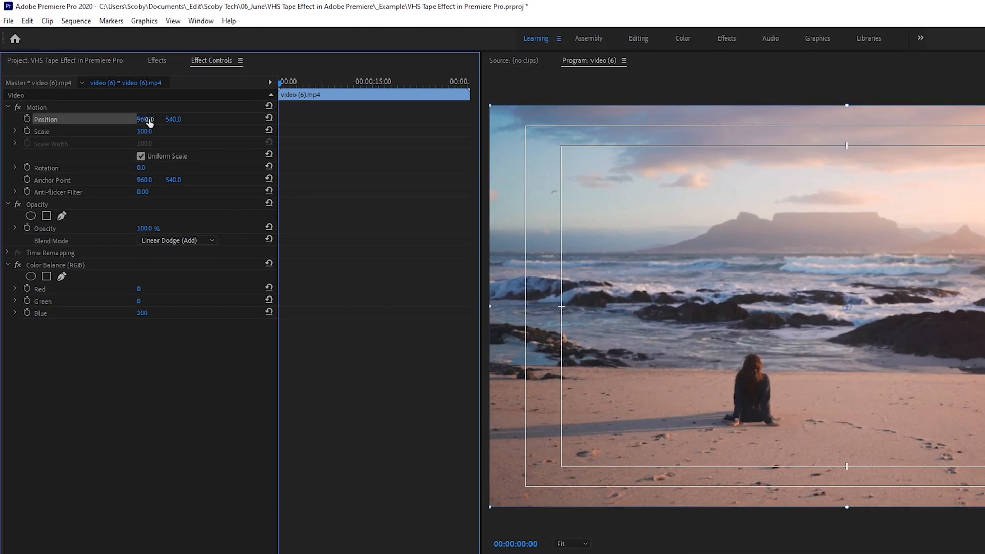
mouse_move(146, 119)
mouse_down()
mouse_move(96, 119)
mouse_move(137, 119)
mouse_up()
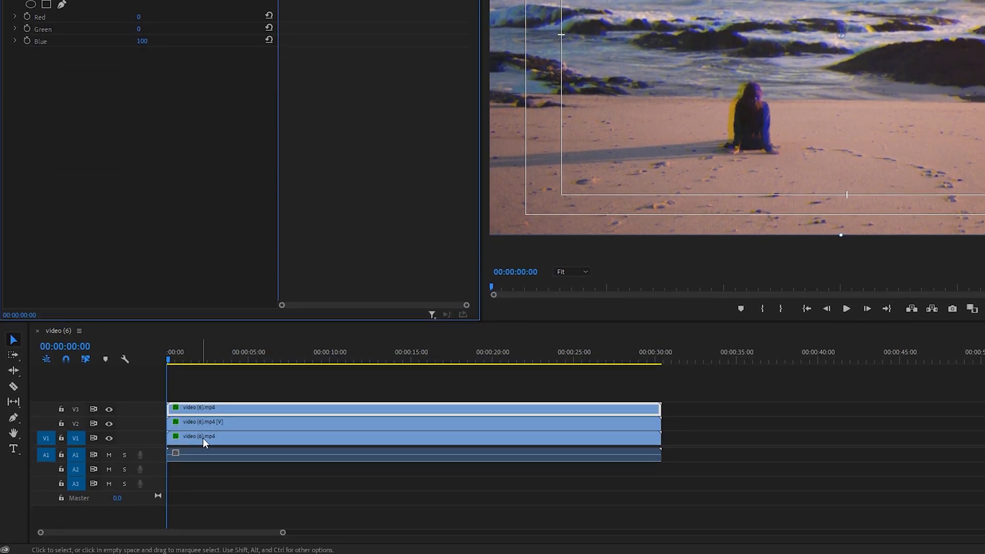
Try offsetting the V1 clip to a horizontal position of about 982 and move it back
click(197, 437)
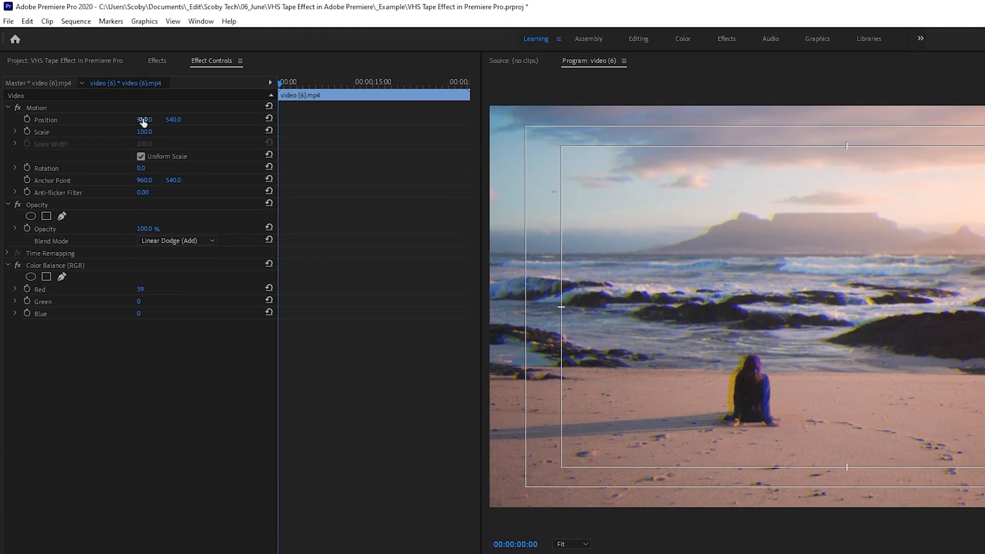
click(143, 122)
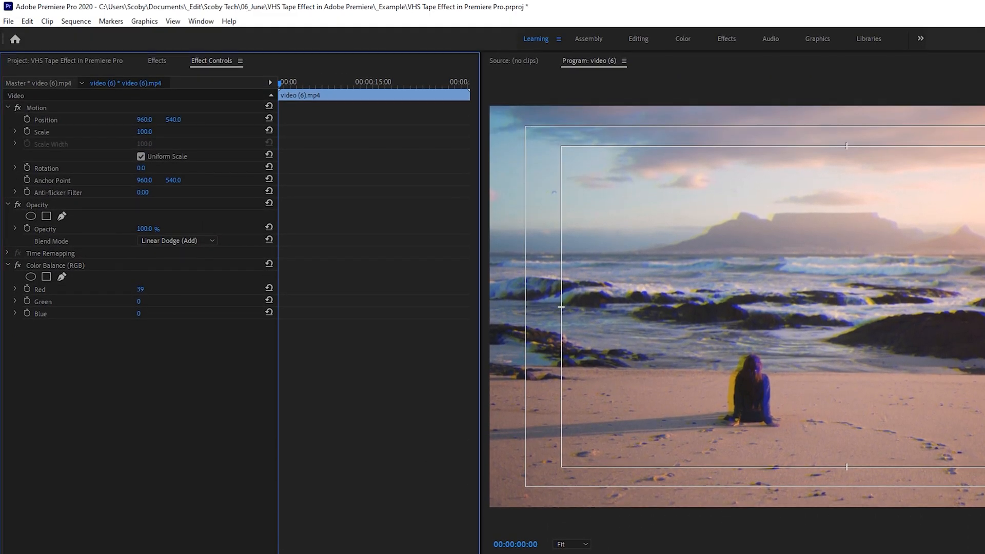
mouse_move(144, 120)
mouse_down()
mouse_move(158, 119)
mouse_move(148, 120)
mouse_up()
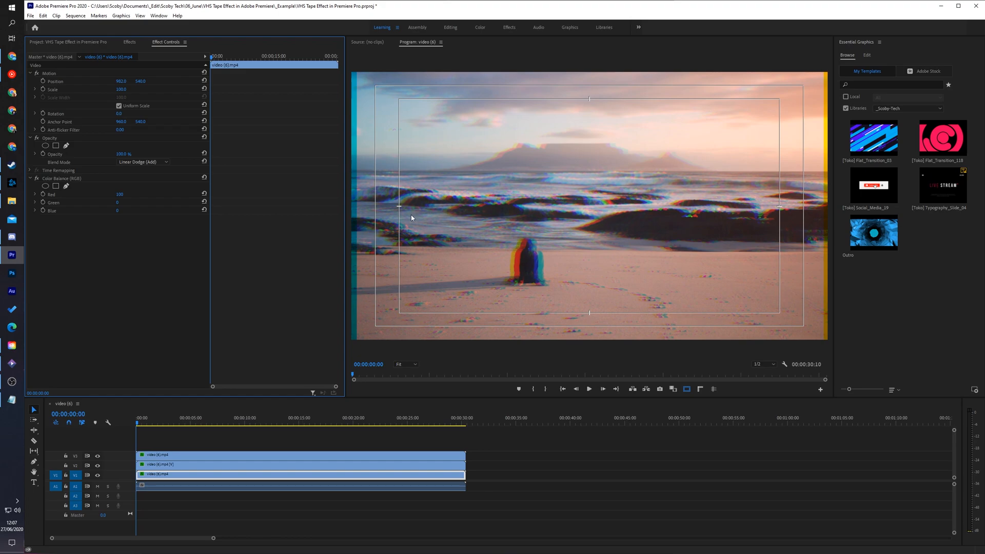
mouse_move(121, 82)
mouse_down()
mouse_move(101, 81)
mouse_move(110, 82)
mouse_up()
Readjust the V3 clip's horizontal position to give it a slight leftward offset
click(166, 454)
drag(121, 82, 104, 81)
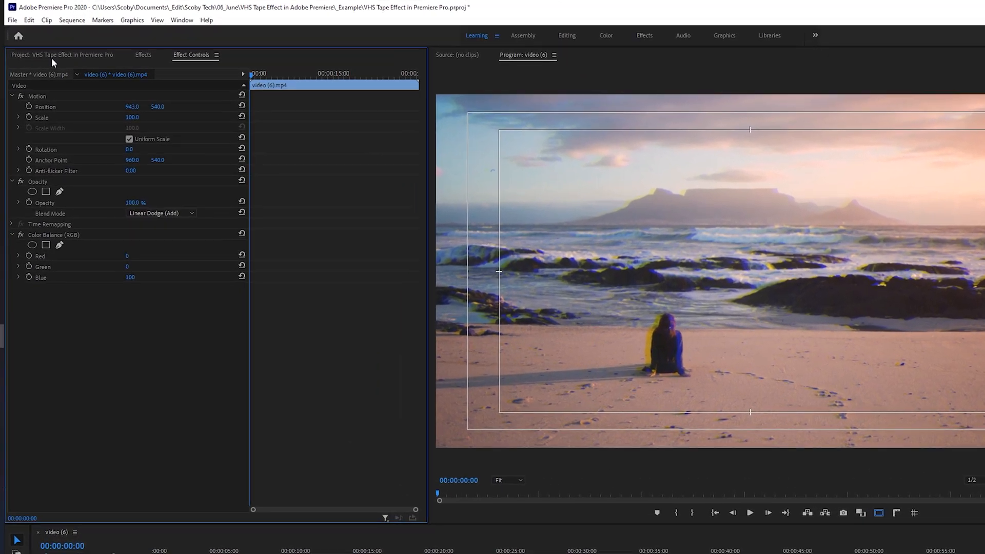
Create a 1920 × 1080 adjustment layer at 24.00 fps with square pixels in the project
click(49, 42)
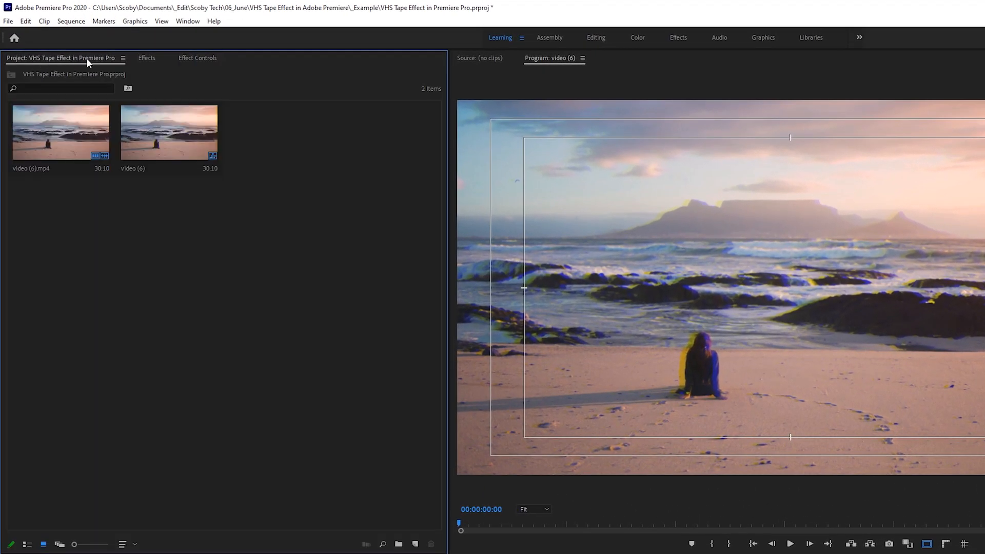
click(159, 16)
mouse_move(181, 282)
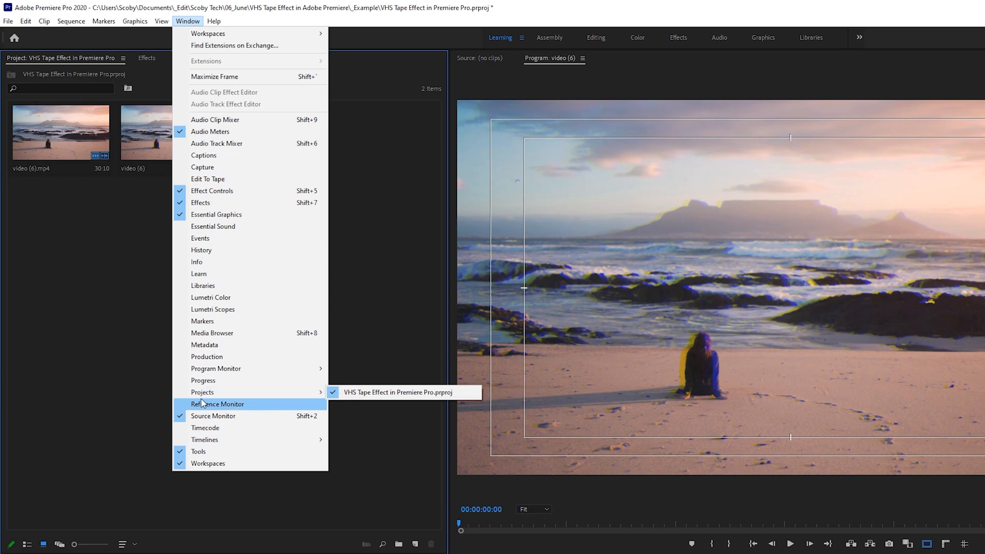
click(405, 393)
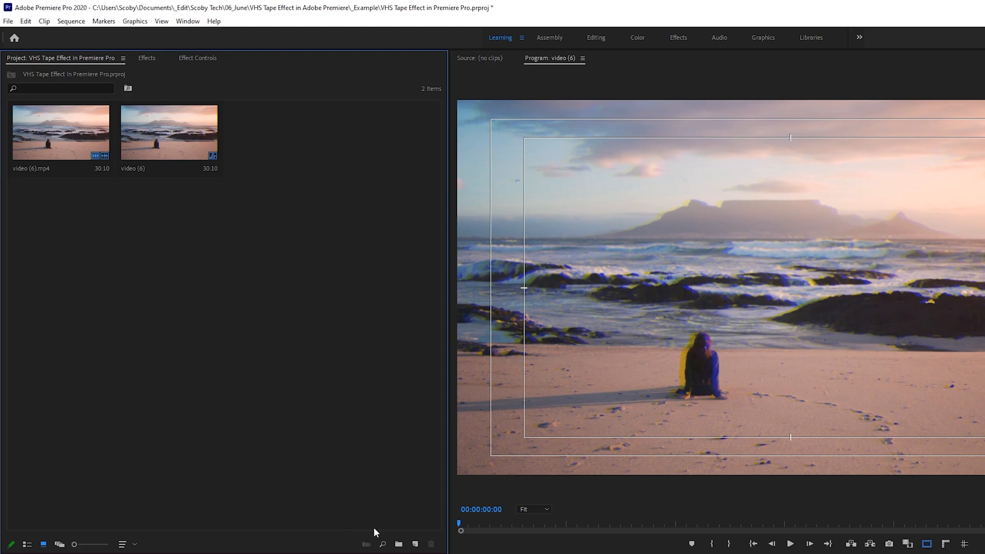
click(415, 545)
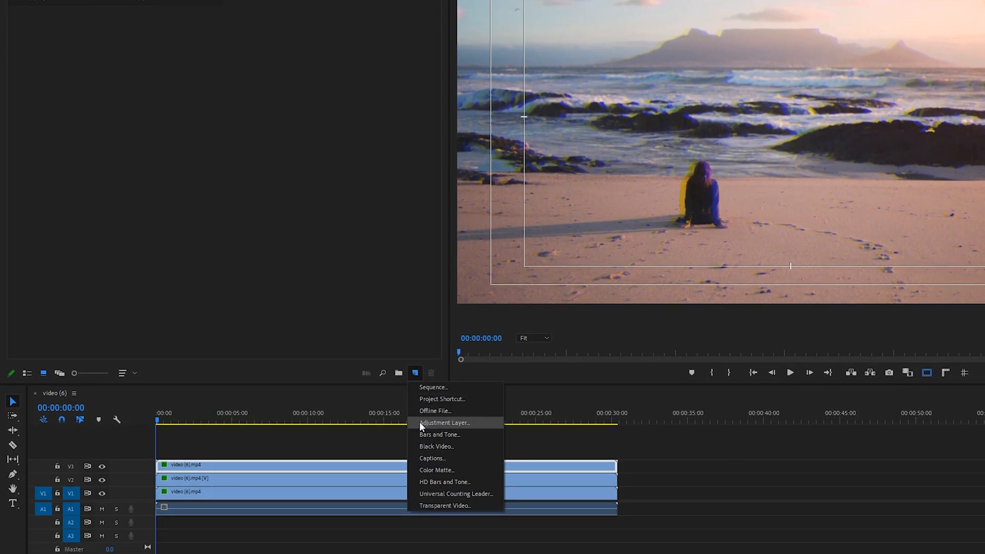
click(467, 423)
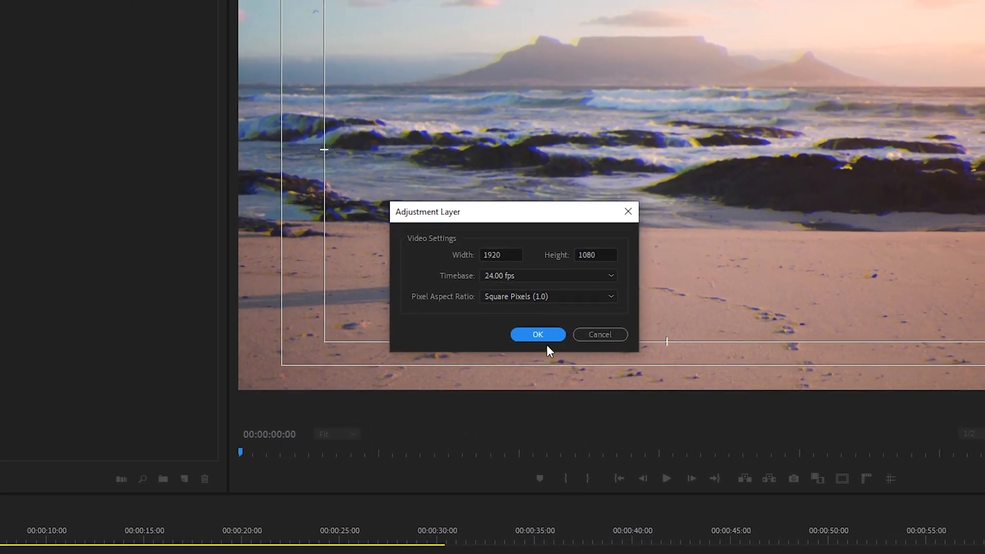
click(528, 334)
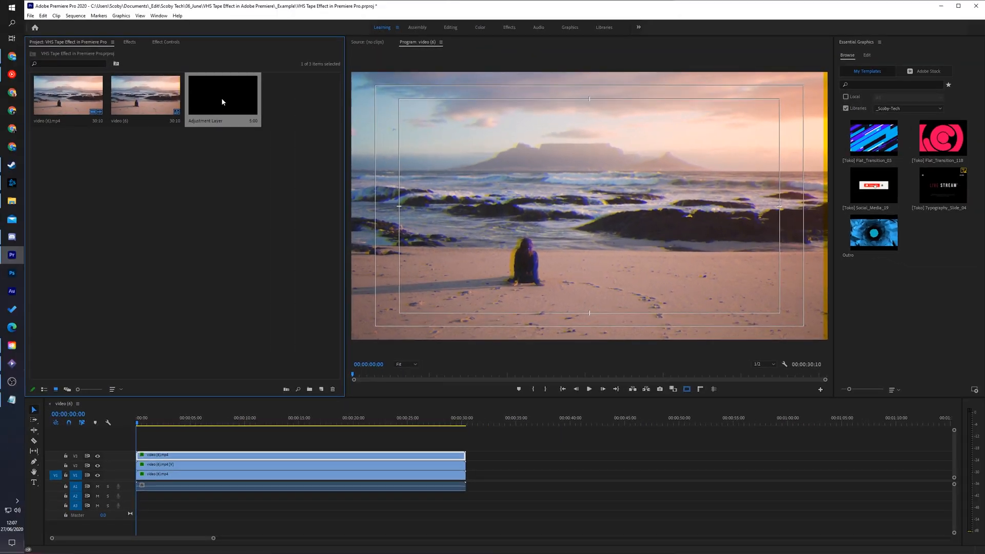
Place the adjustment layer on V4 above the video clips and extend it over their full length
drag(223, 102, 465, 446)
drag(169, 426, 136, 433)
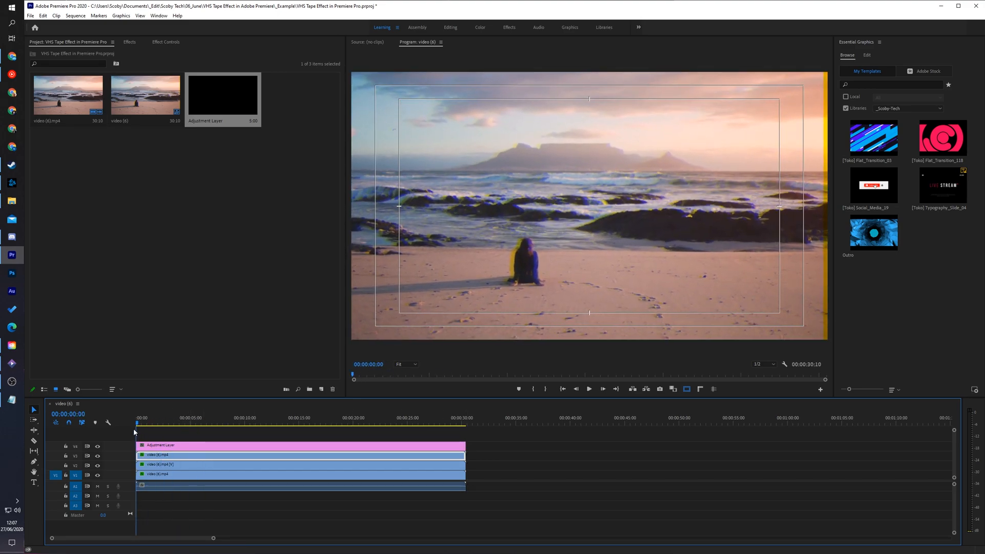
Find the Wave Warp effect and apply it to the adjustment layer on V4
click(169, 446)
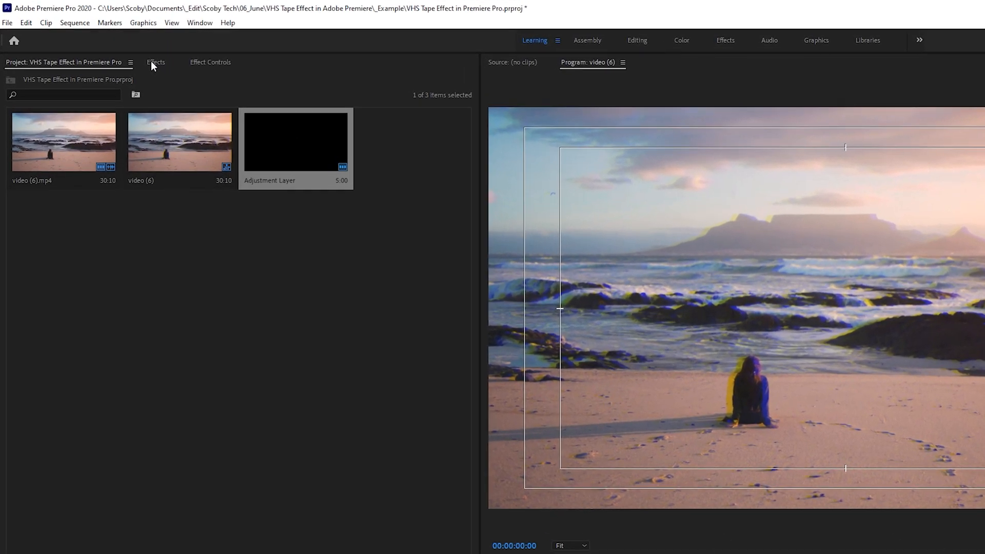
click(126, 42)
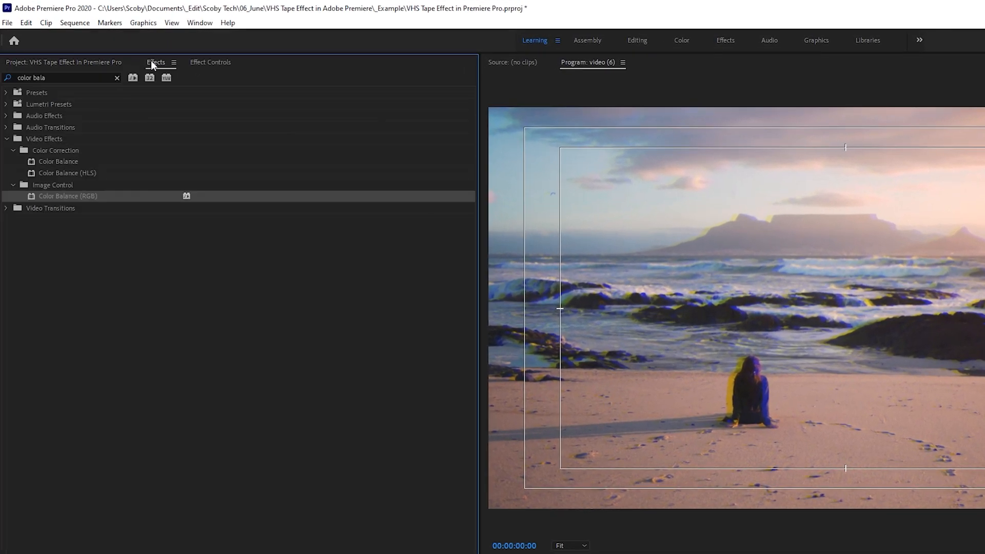
click(63, 78)
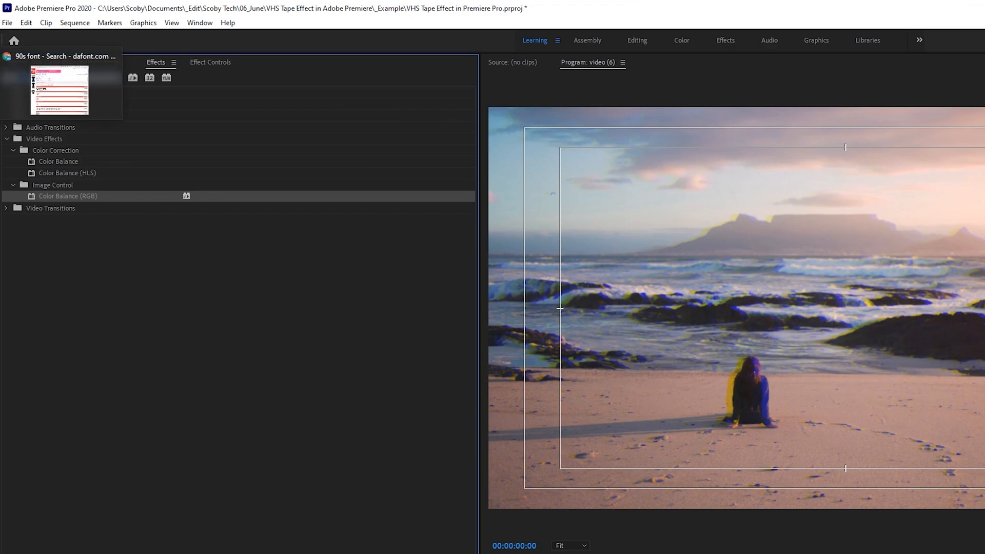
text(wave warp)
click(44, 138)
click(51, 150)
drag(51, 161, 206, 389)
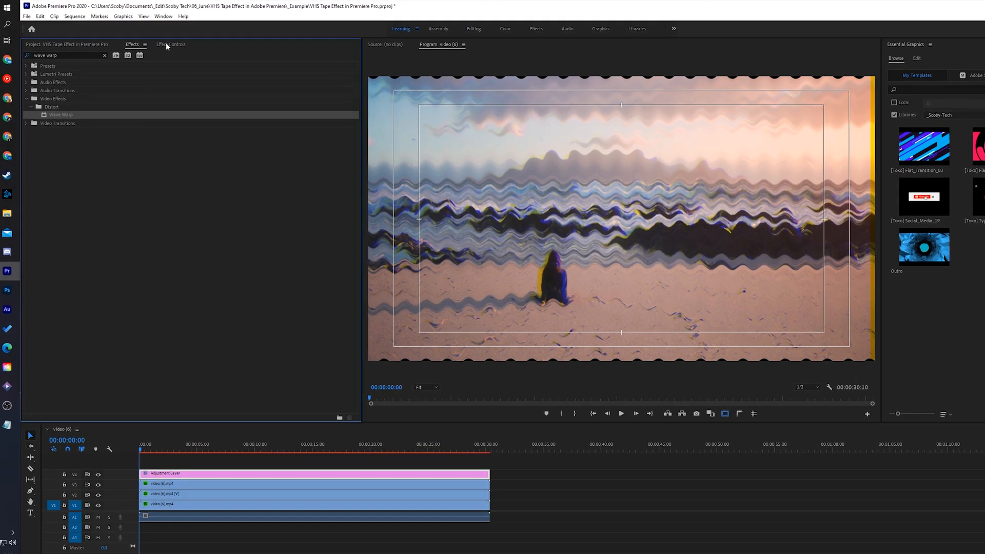
Set the adjustment layer's Wave Warp wave type to Square
click(163, 42)
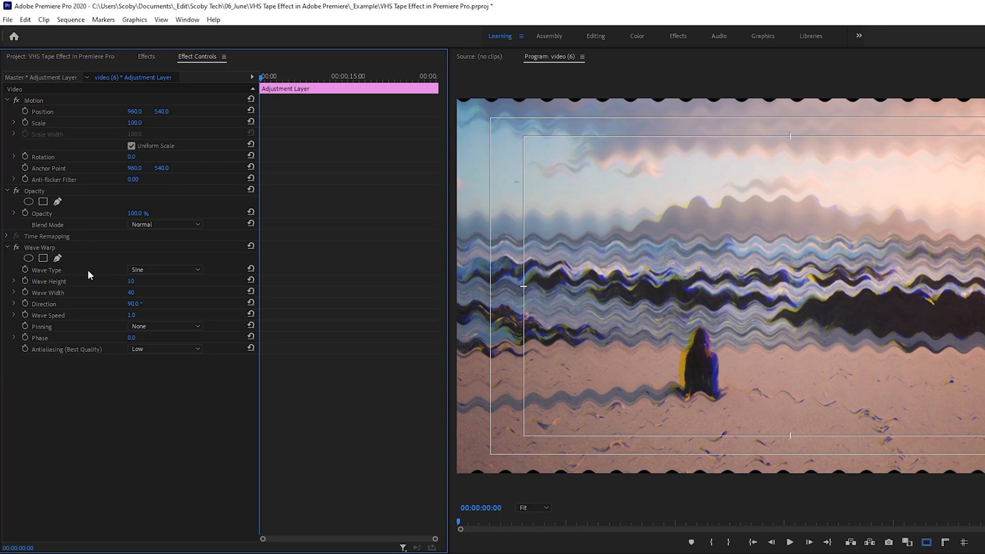
click(169, 270)
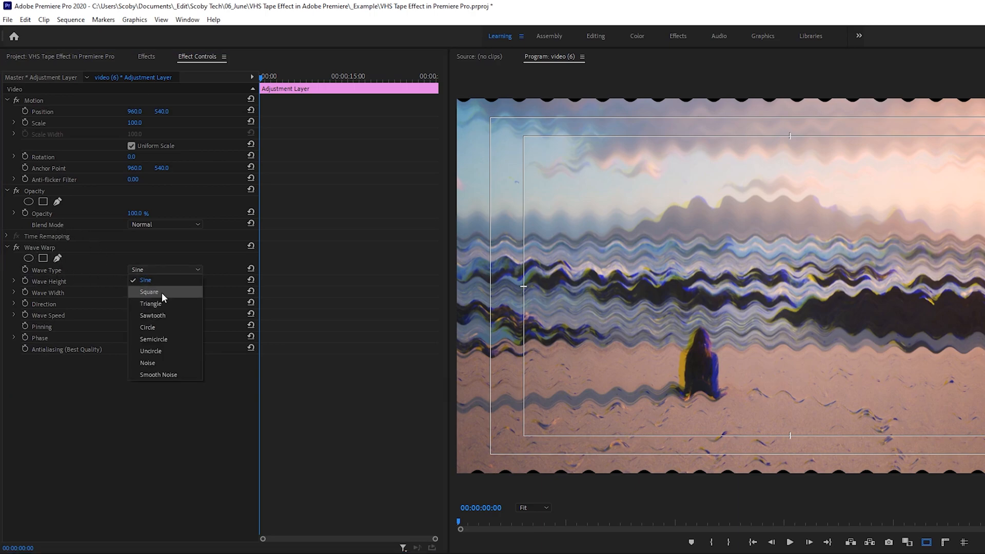
click(162, 292)
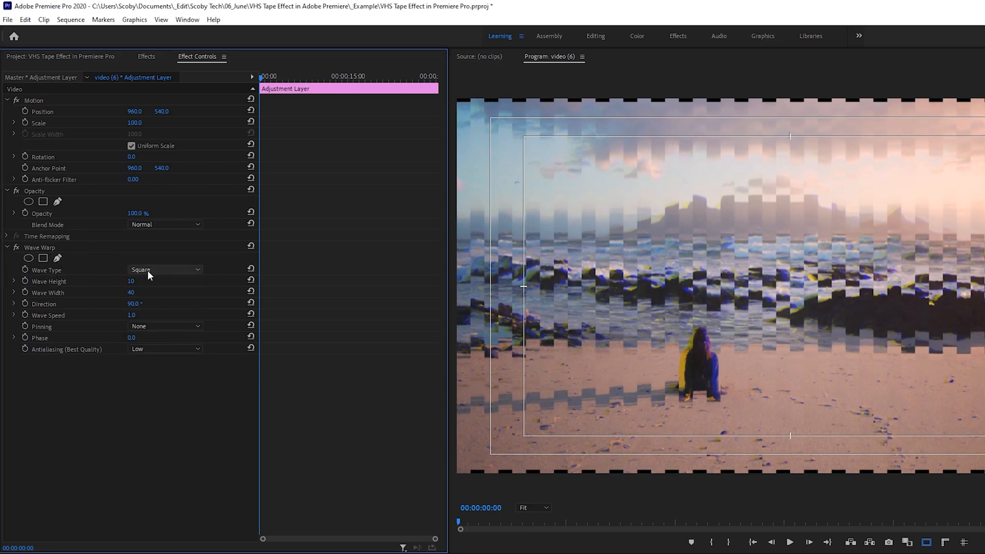
Set the adjustment layer's Wave Warp wave width to 1000
click(131, 292)
text(900)
key(Return)
click(132, 293)
text(100)
key(Return)
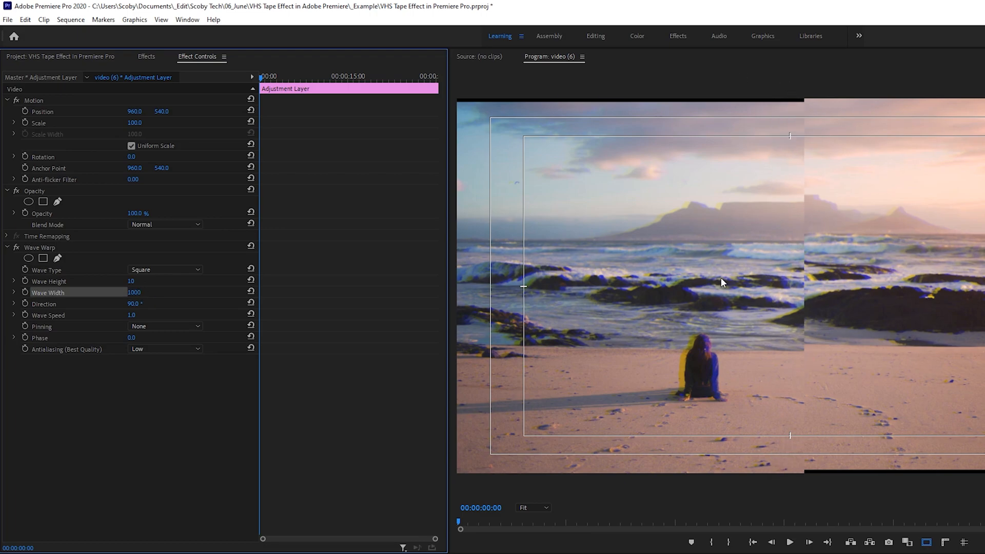
Set the Wave Warp direction to 0° and its wave speed to 0.2
click(135, 304)
text(0)
key(Tab)
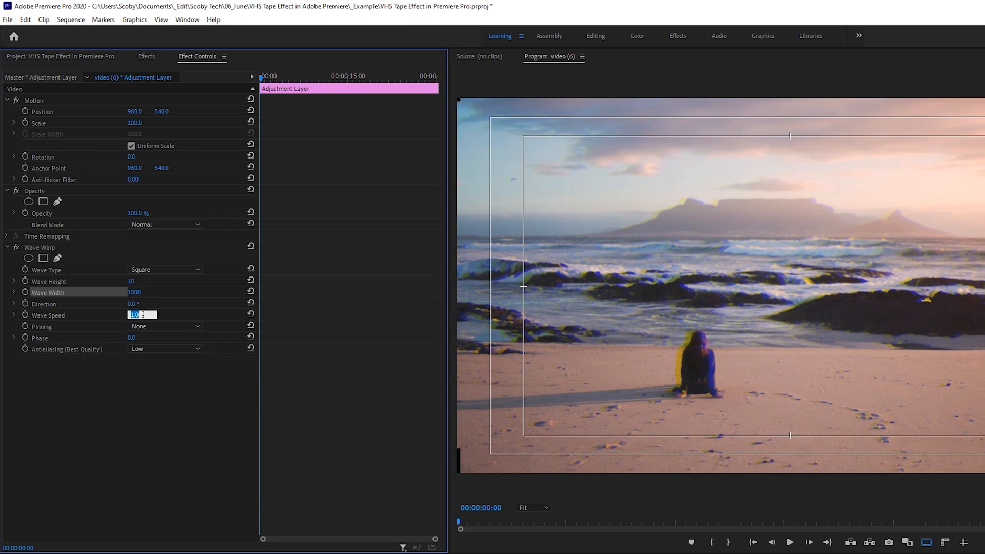
text(0.2)
click(47, 316)
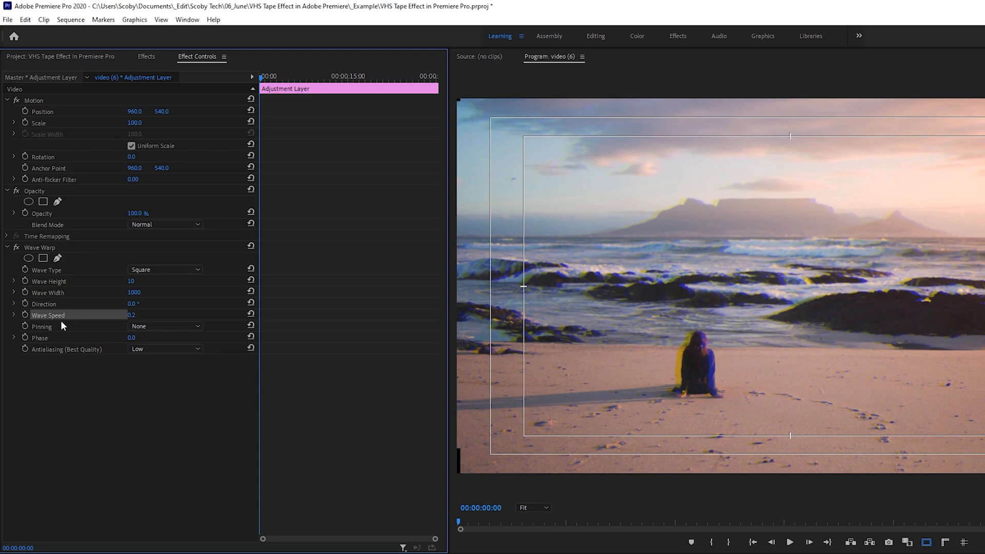
Set the Wave Warp pinning to All Edges and preview the result in playback
click(61, 323)
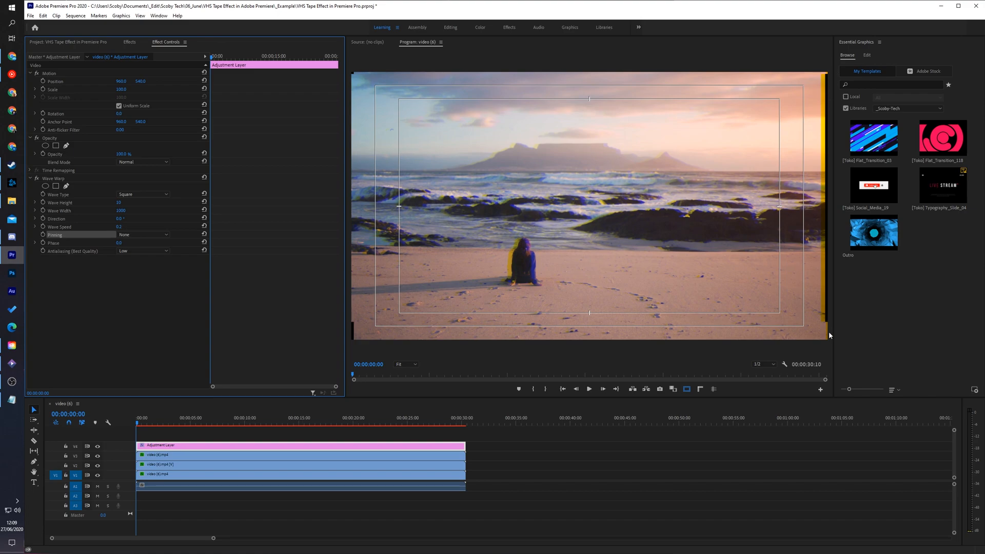
click(137, 236)
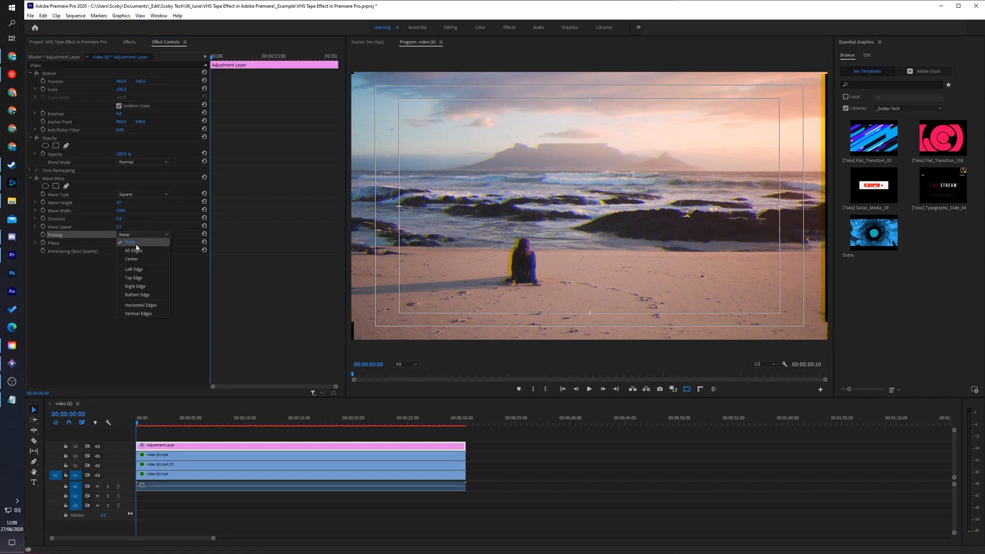
click(133, 250)
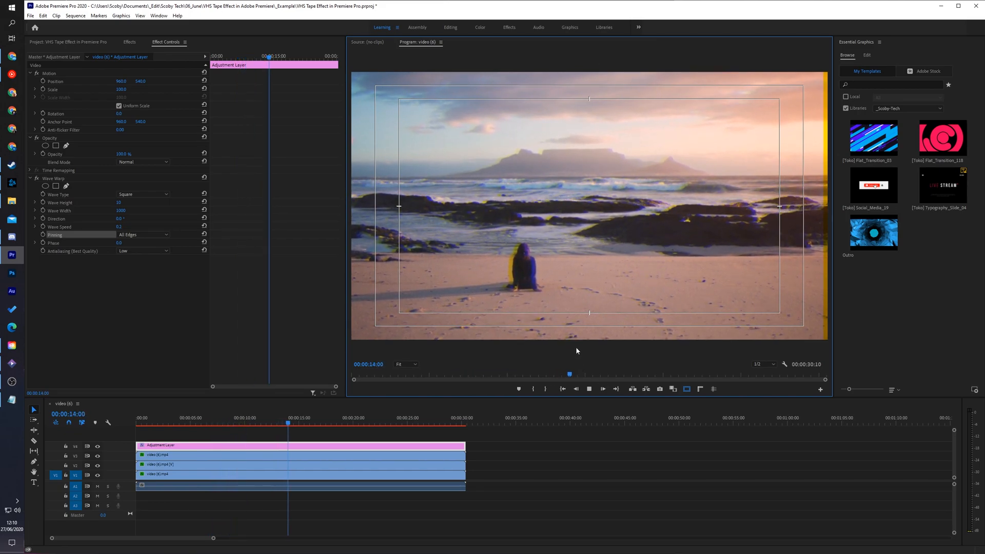
key(space)
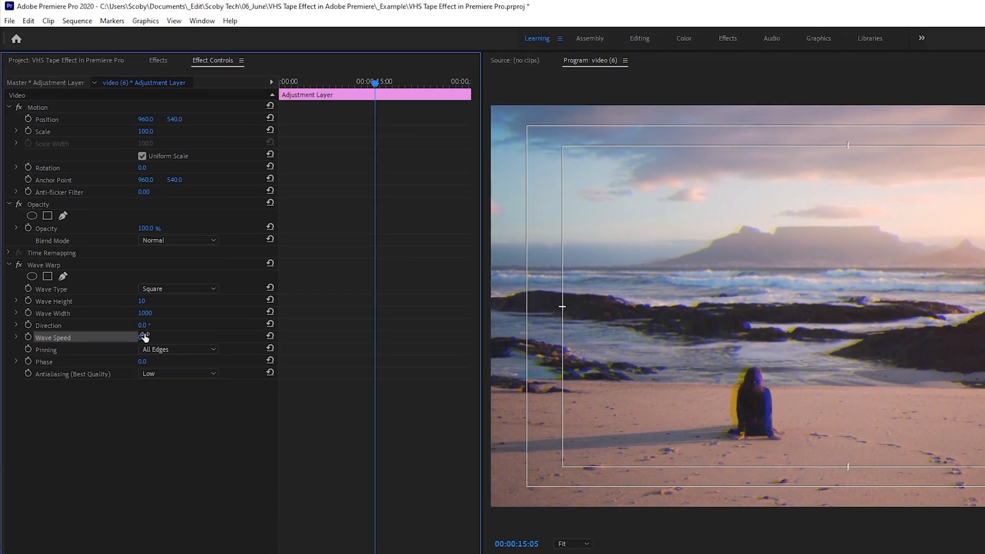
Set the Wave Warp wave speed to -0.2 and play back the sequence to check it
click(149, 337)
text(-0.2)
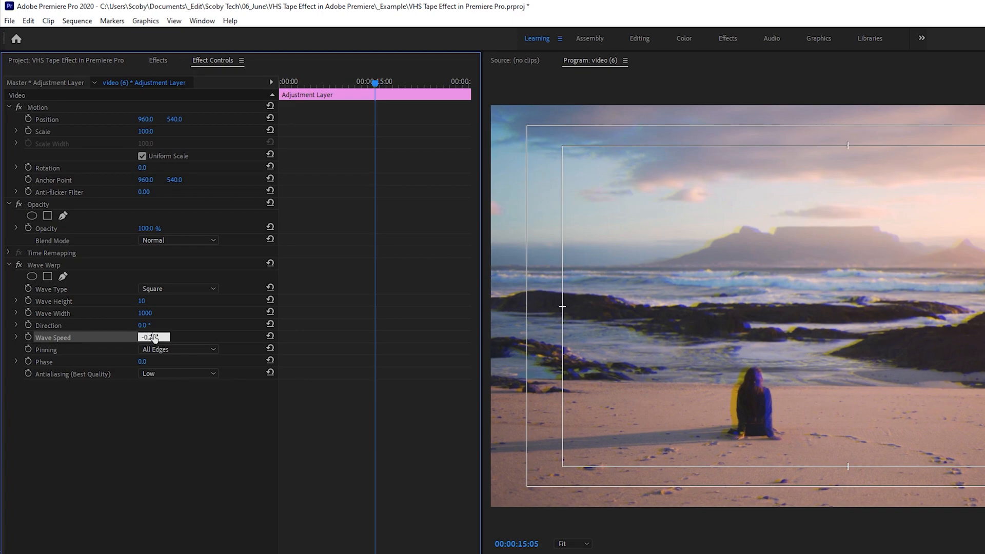
key(Return)
click(794, 105)
key(space)
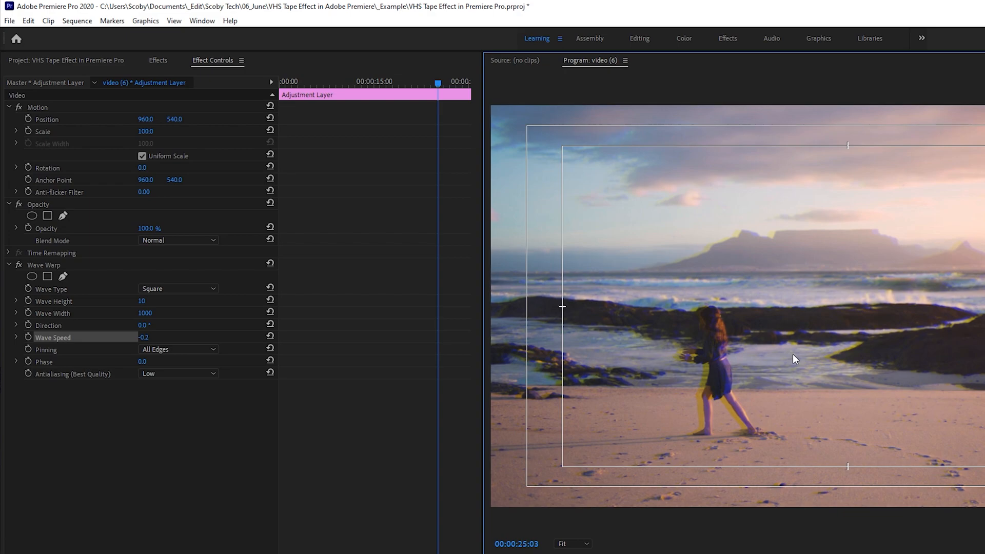
Find the Noise video effect and apply it to the adjustment layer on V4
click(158, 60)
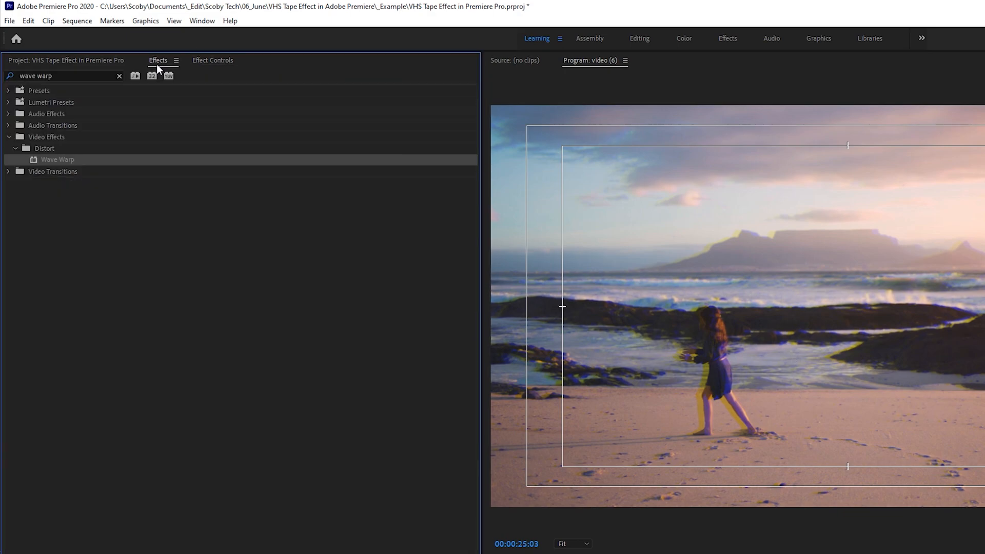
click(66, 75)
text(noise)
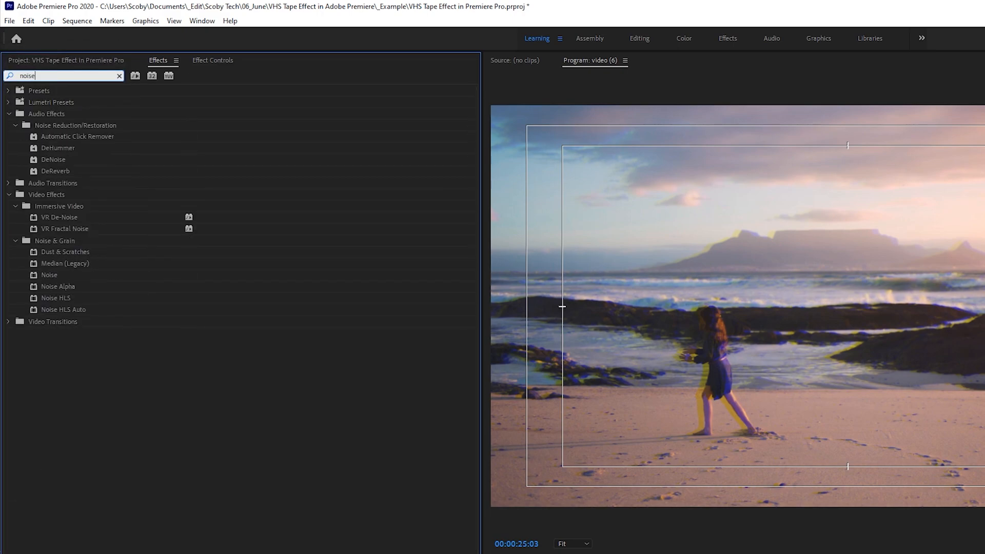
click(38, 200)
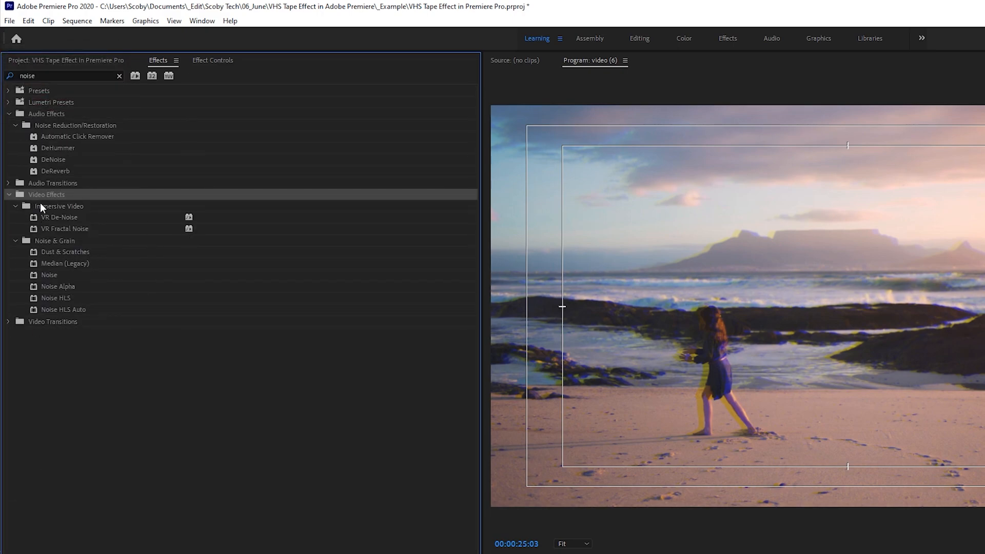
click(38, 240)
click(35, 276)
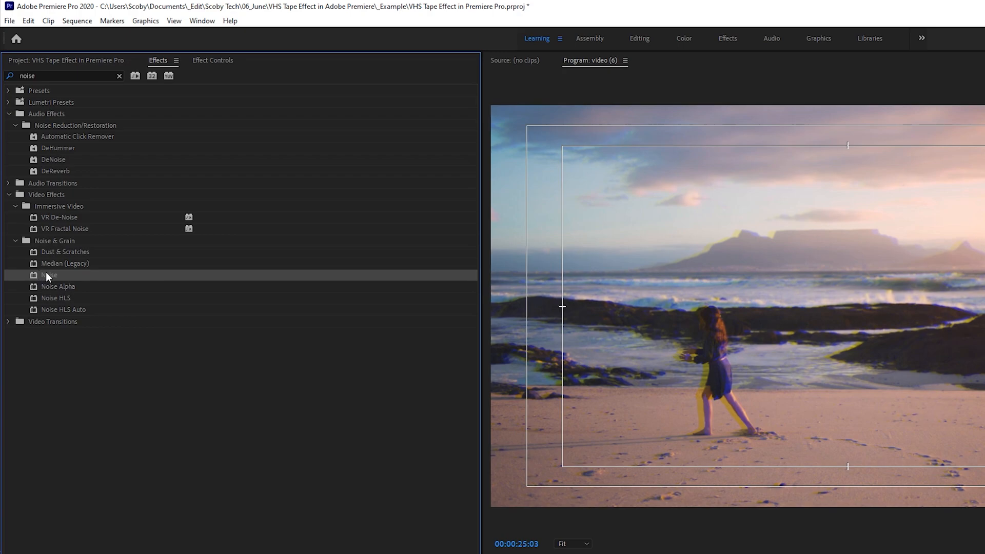
drag(46, 273, 273, 394)
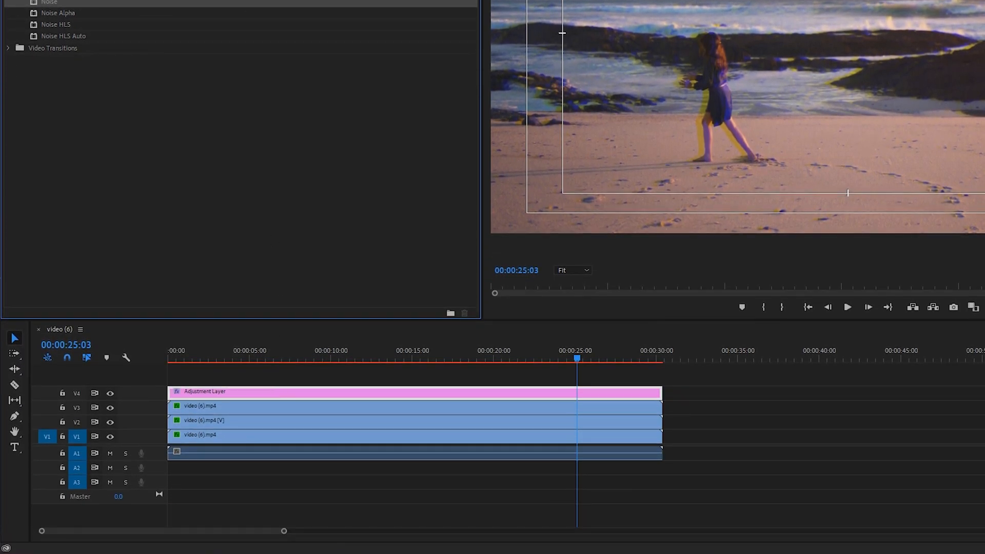
Set the adjustment layer's amount of noise to 15% and play back an earlier part of the sequence
click(214, 64)
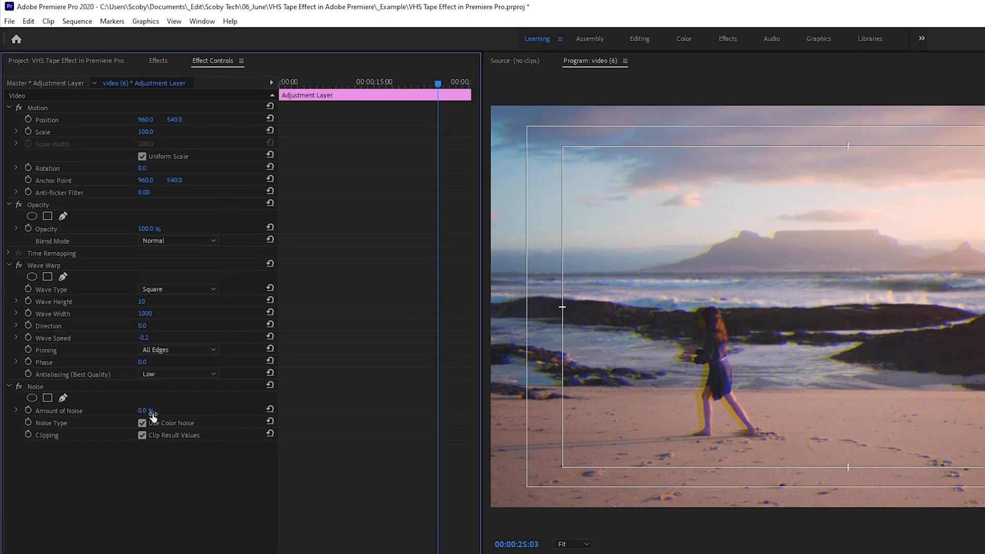
click(146, 411)
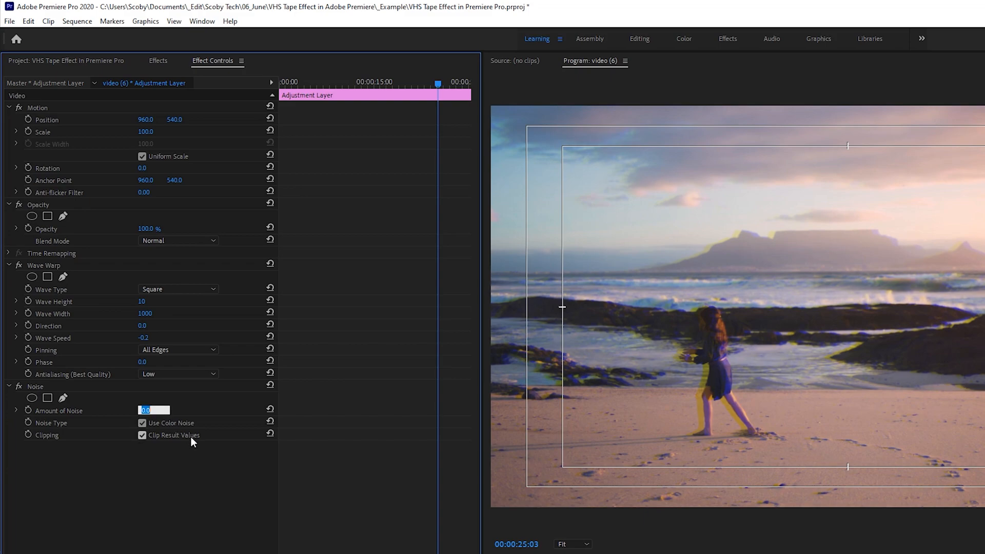
text(15)
key(Return)
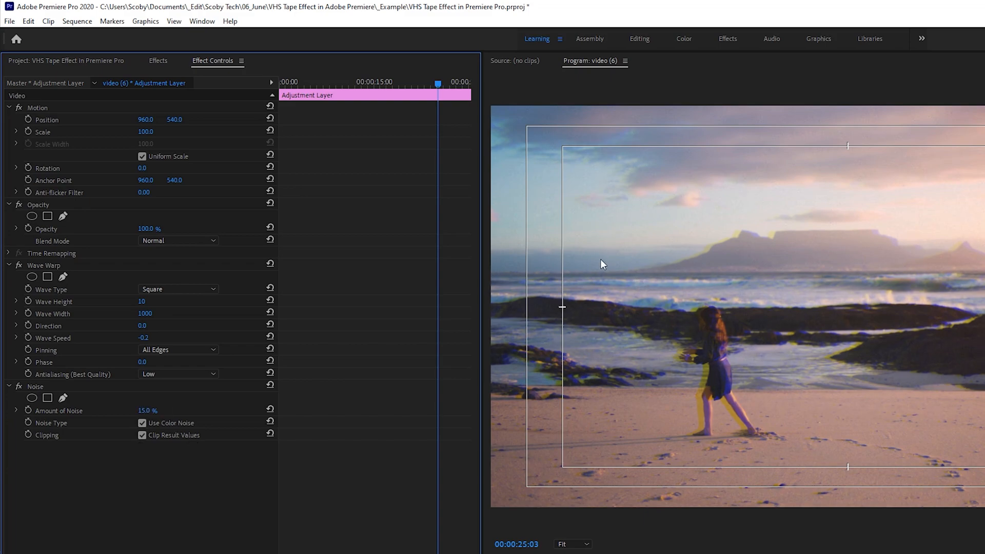
drag(264, 419, 215, 419)
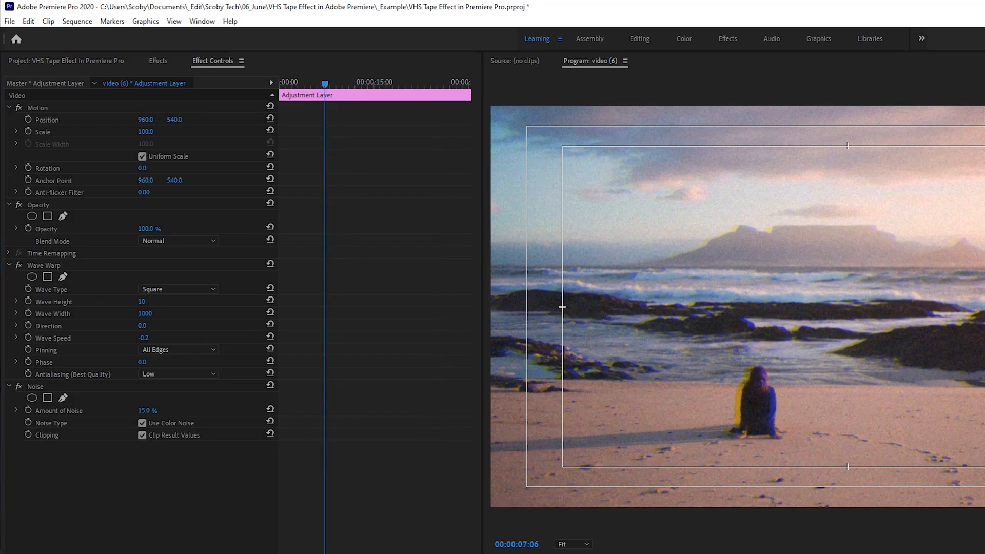
key(space)
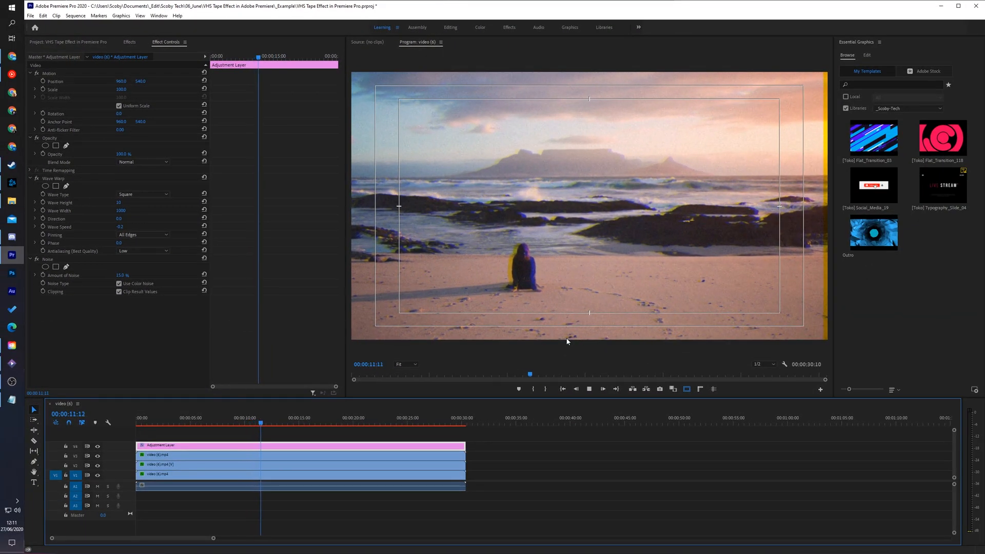
key(space)
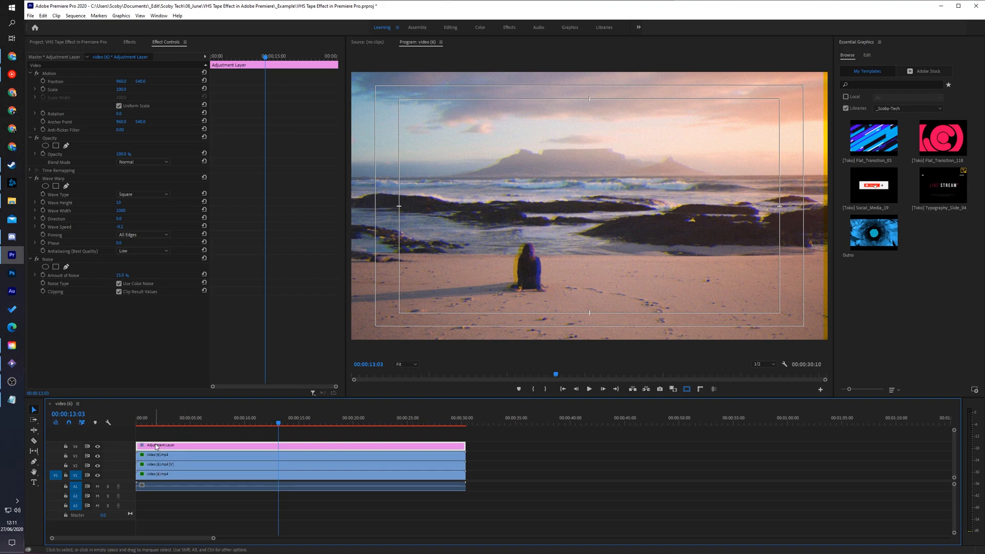
Move the adjustment layer up to V5 and add the text "OCT 09/25" over the sky in the frame
drag(156, 446, 152, 437)
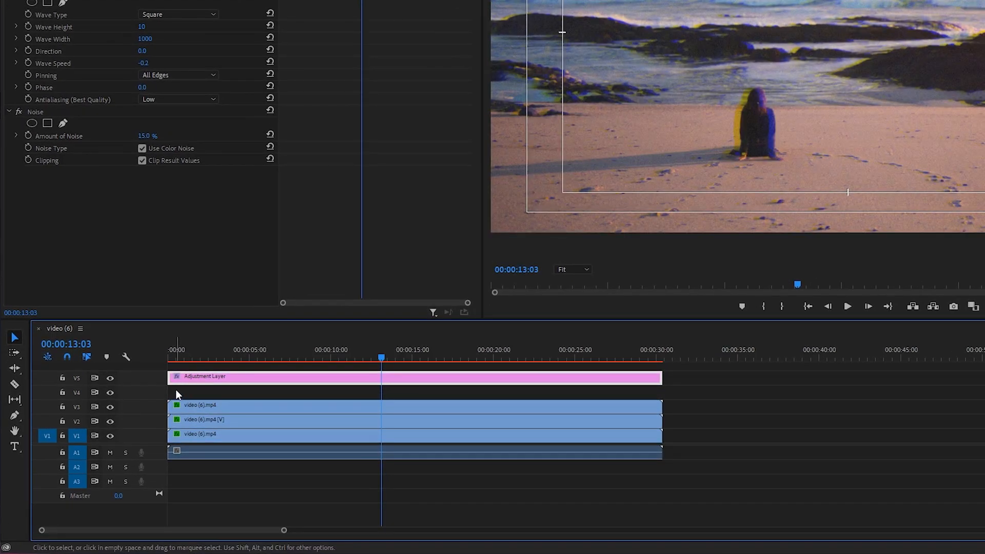
click(175, 391)
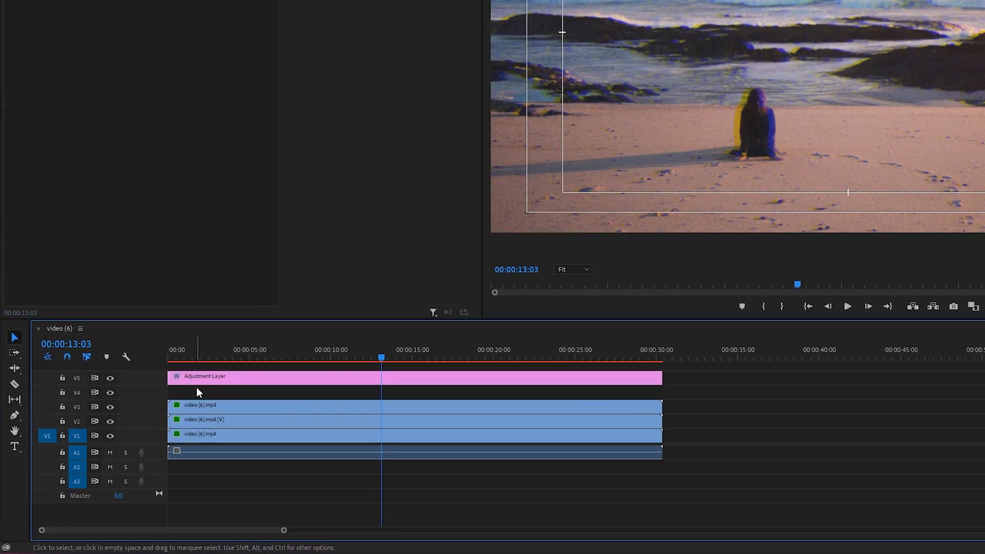
click(15, 447)
click(475, 161)
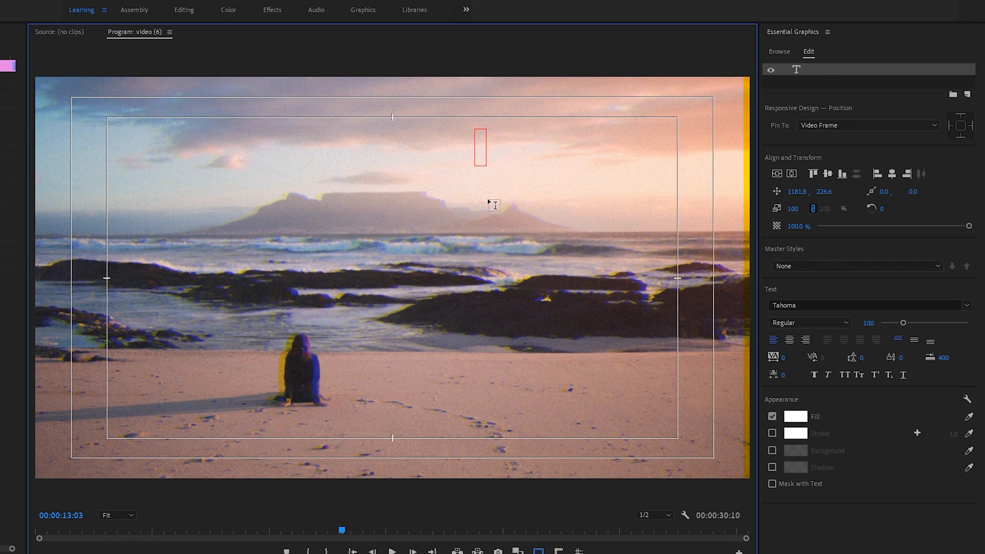
text(OCT )
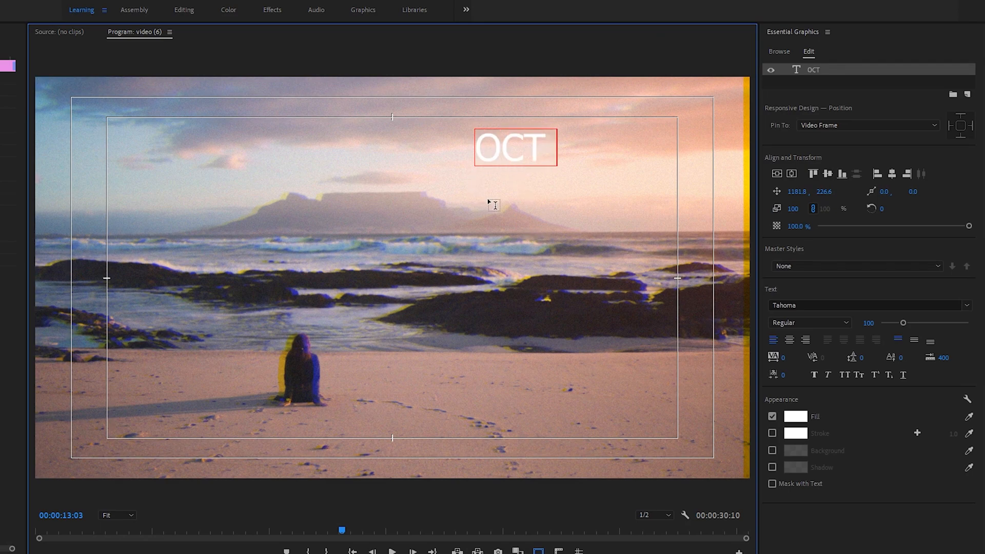
text(09/25)
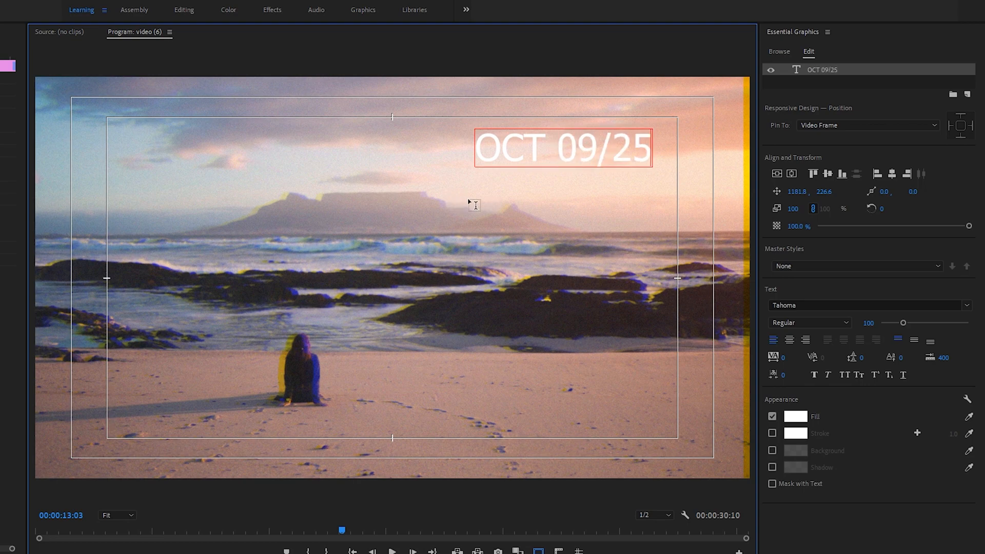
Change the date text's font to VCR OSD Mono and move the text to the frame's upper-right safe-margin corner
drag(651, 145, 476, 143)
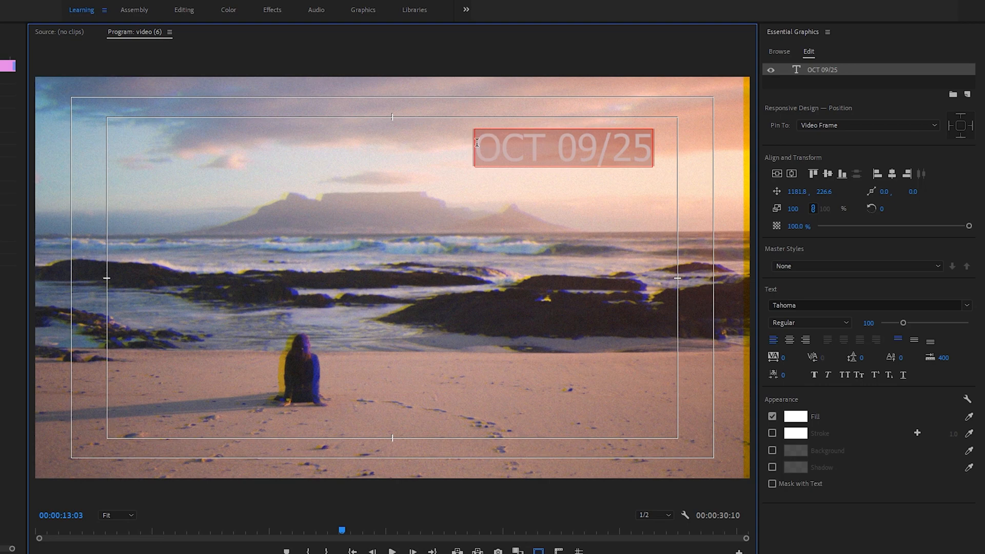
click(793, 305)
text(vc)
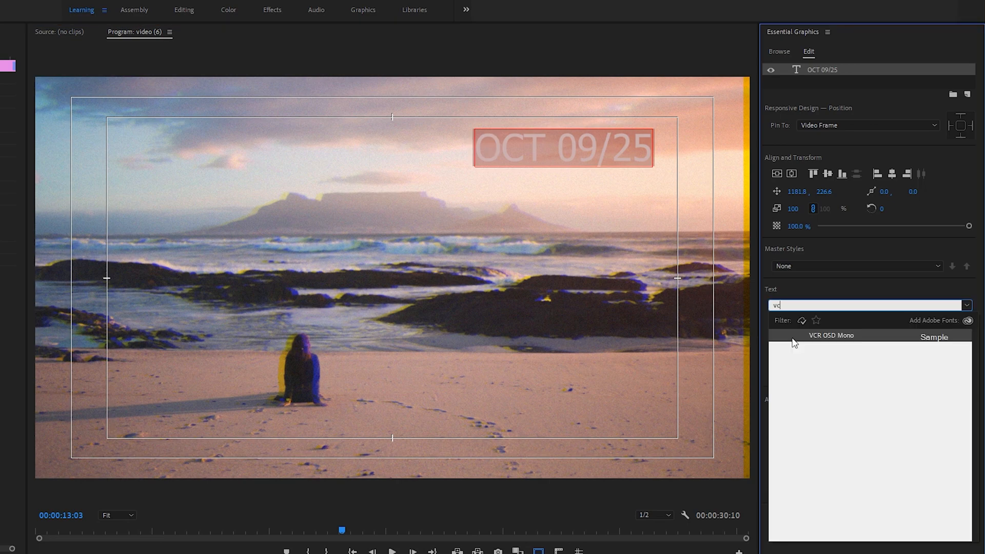
click(836, 337)
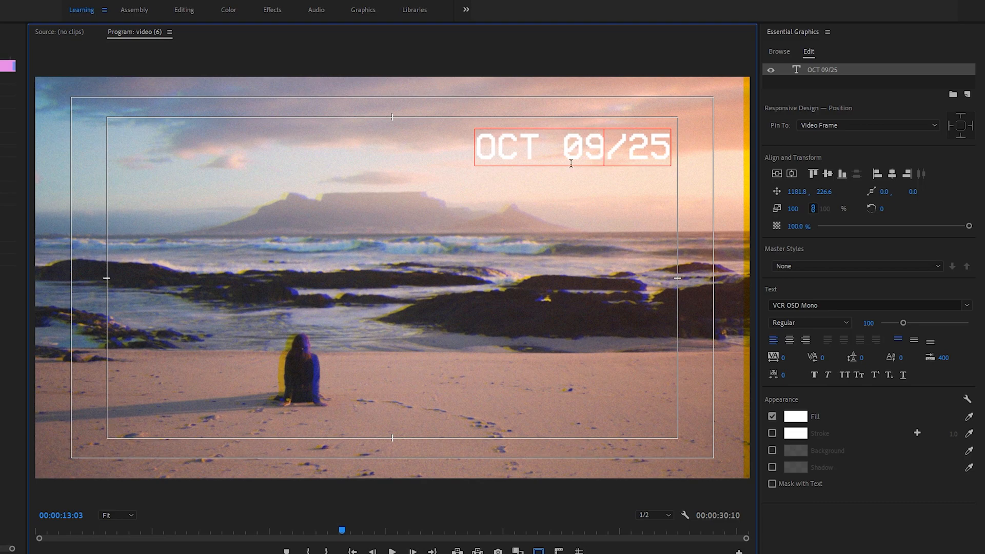
click(318, 553)
drag(634, 148, 673, 117)
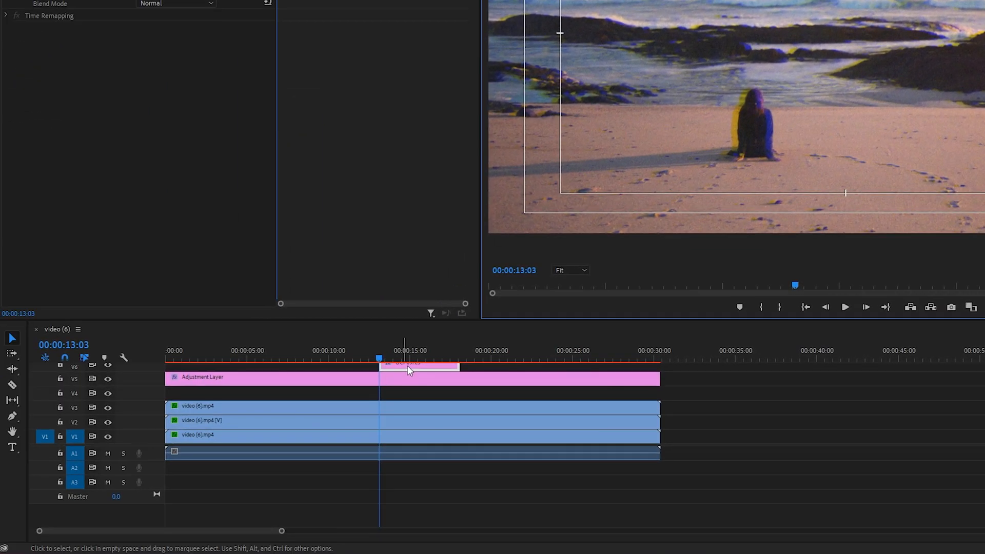
Place the date text clip on V4 below the adjustment layer and extend it over the clips' full length
drag(420, 367, 421, 392)
drag(356, 406, 159, 406)
drag(332, 445, 465, 445)
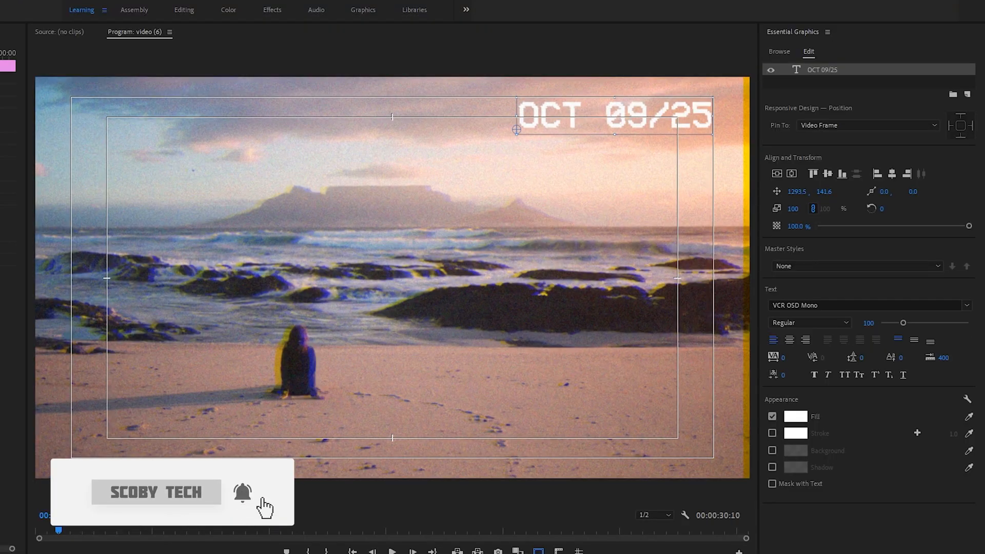
key(space)
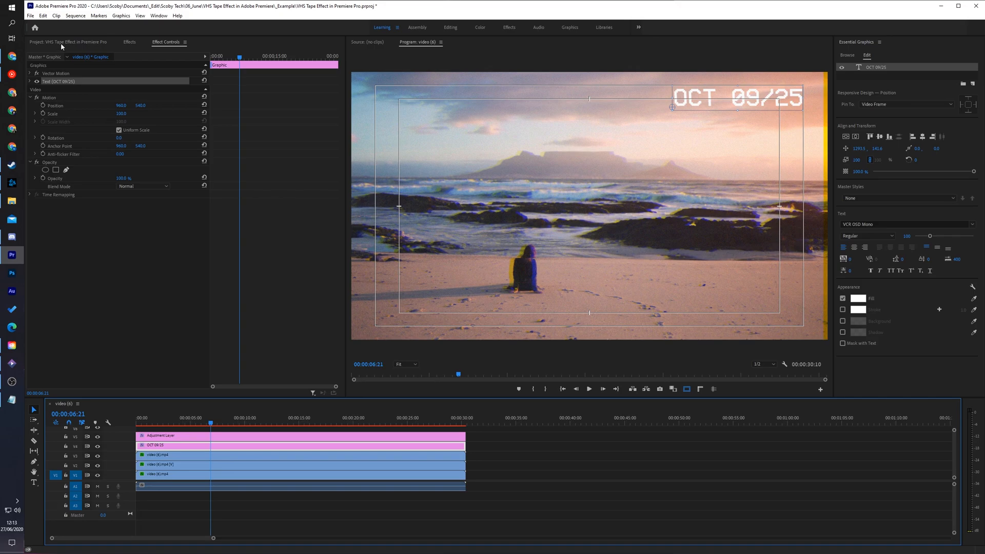
Create a new 1920 × 1080 legacy title at 24.00 fps with square pixels
click(61, 42)
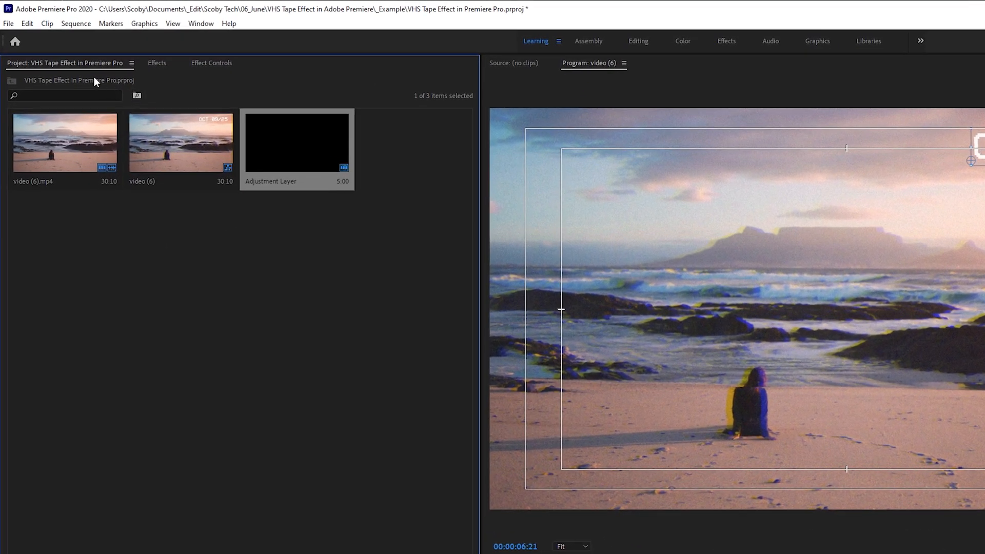
click(32, 16)
mouse_move(20, 37)
click(222, 192)
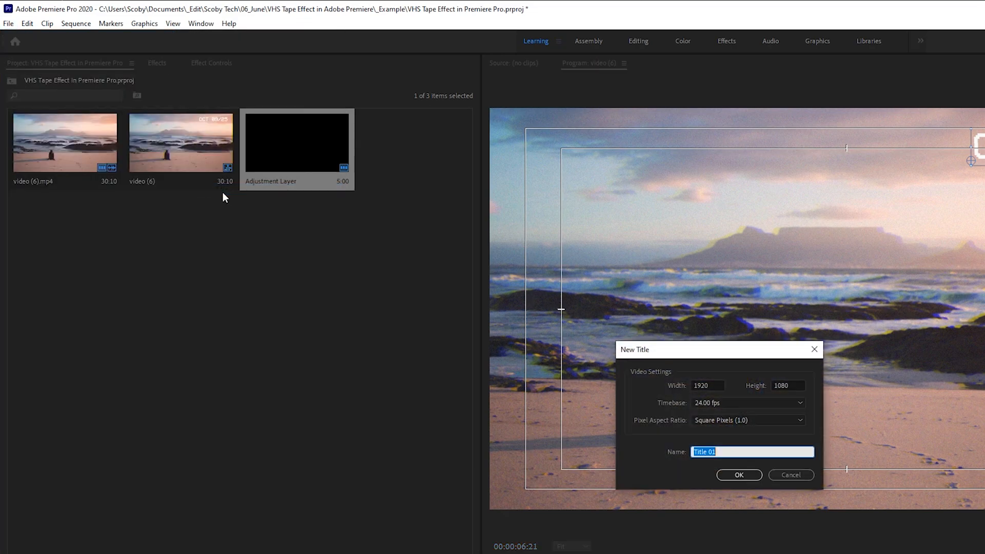
click(735, 477)
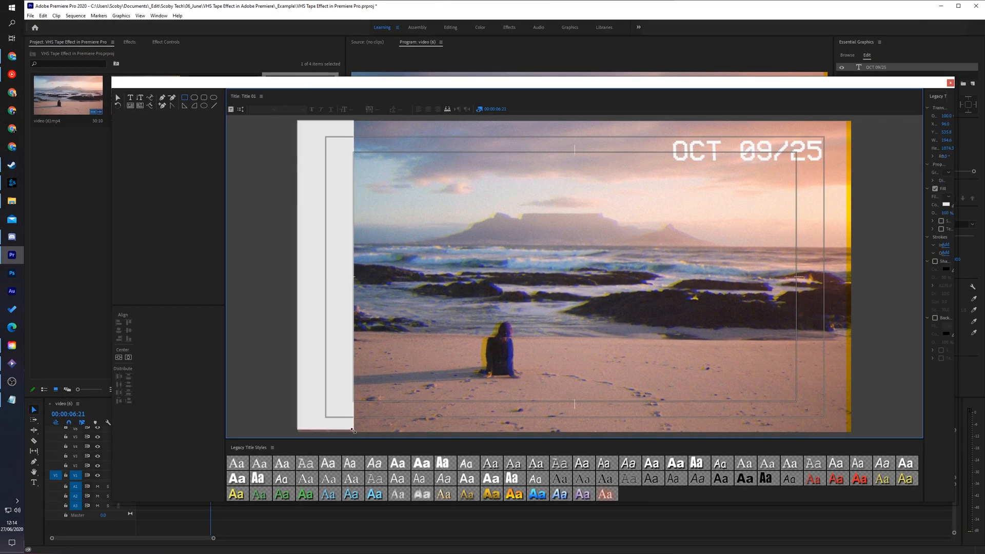
Draw a full-height vertical bar along the frame's left edge in the title and fill it with black (000000)
drag(353, 431, 374, 431)
click(947, 205)
drag(607, 261, 560, 329)
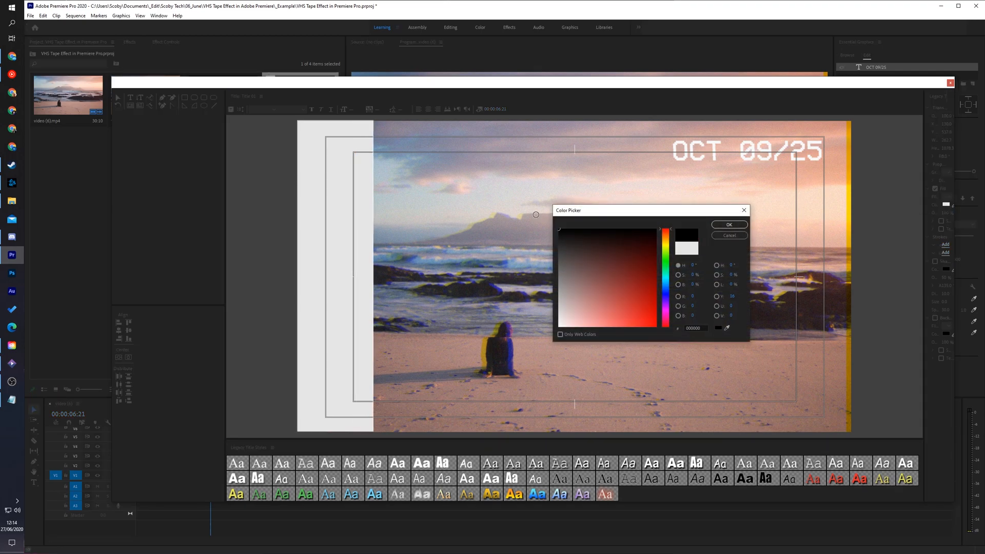
click(728, 224)
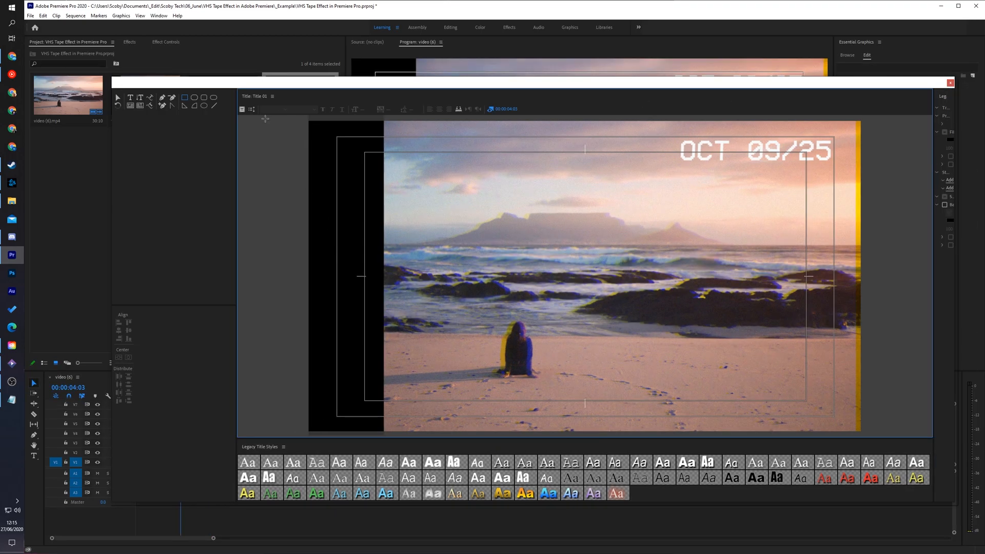
Copy the black bar in the title and place the duplicate along the frame's right edge
click(117, 98)
click(347, 227)
drag(348, 227, 824, 223)
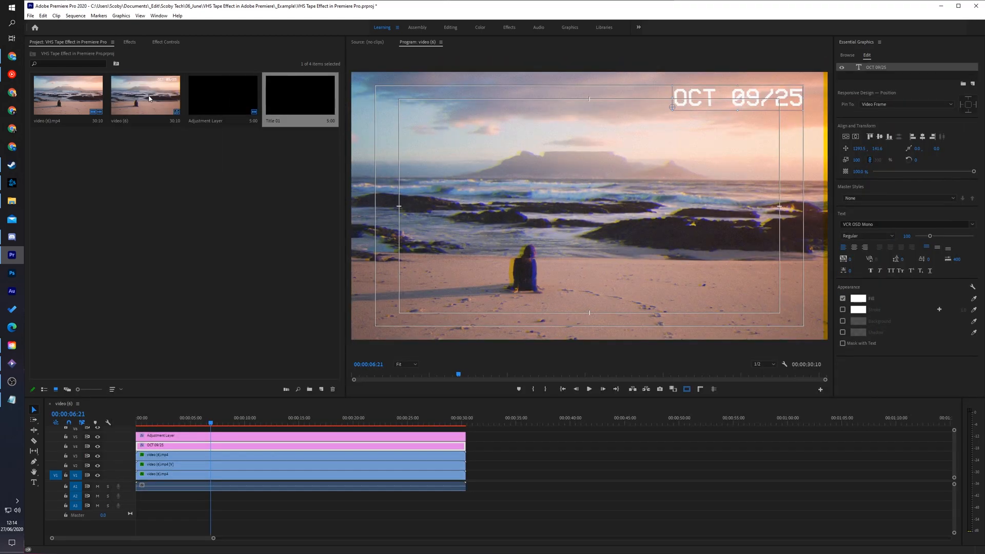
Place the black bars title on V6 above the adjustment layer, spanning the full length of the clips
drag(311, 107, 138, 430)
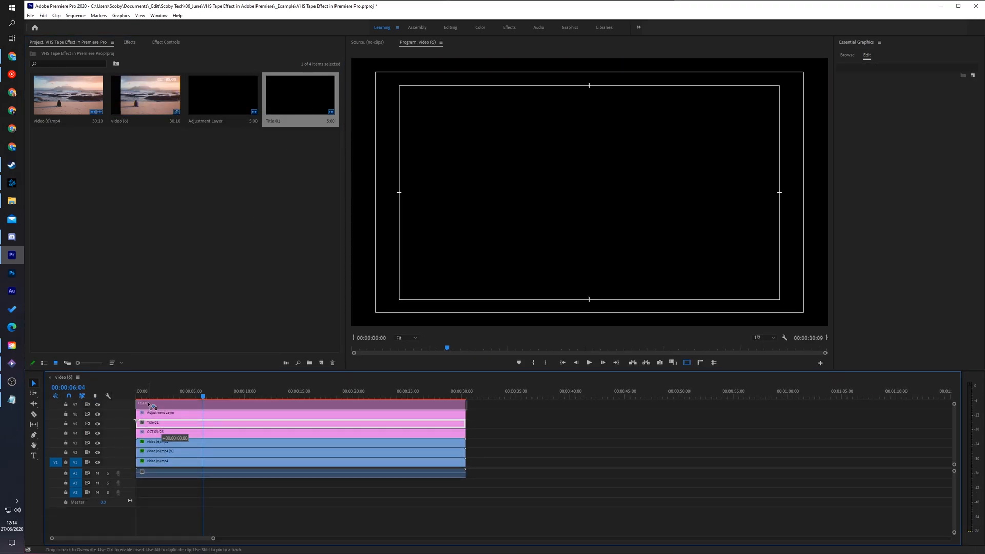
drag(462, 414, 431, 423)
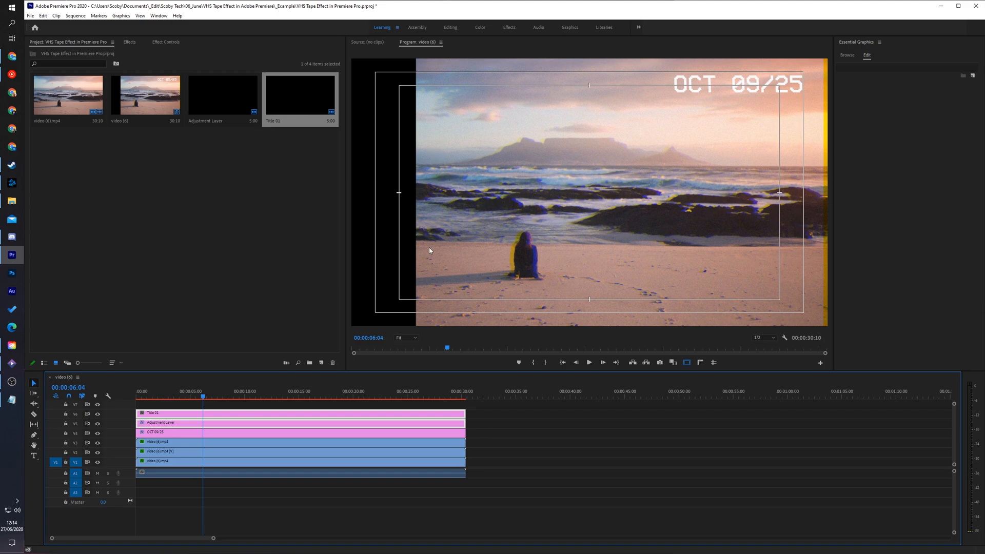
click(544, 395)
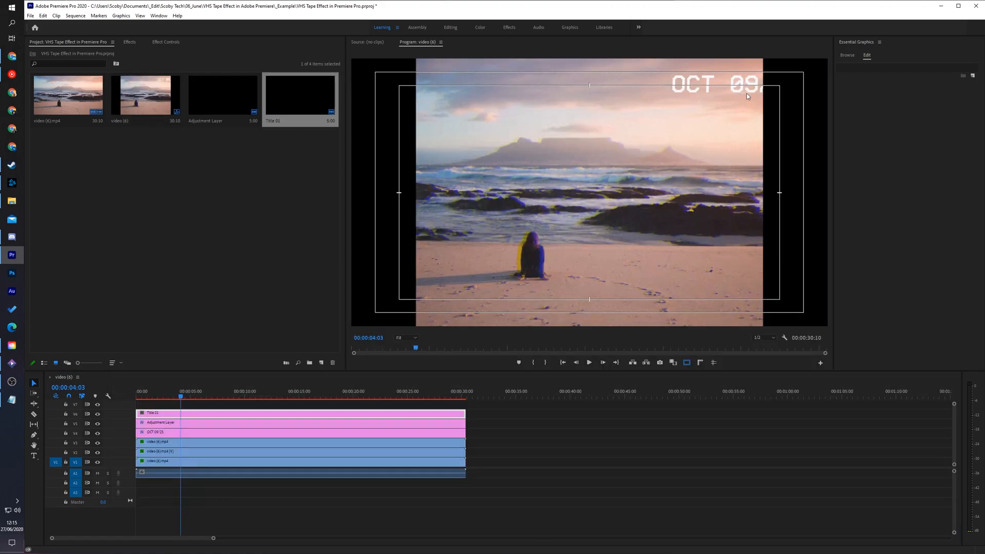
Move the date text left until it sits fully inside the picture beside the right black bar, and play the sequence from the start
click(184, 432)
click(734, 85)
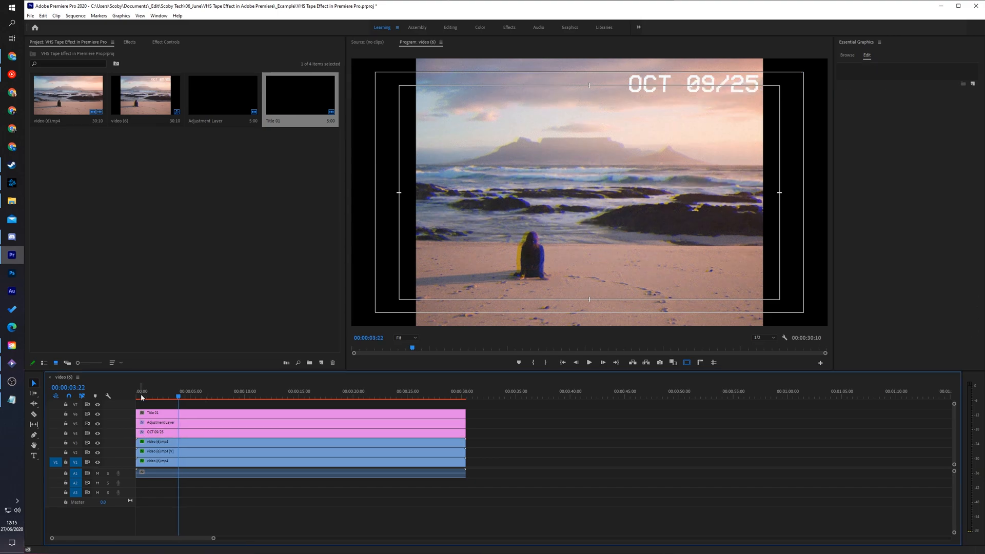
click(137, 395)
key(space)
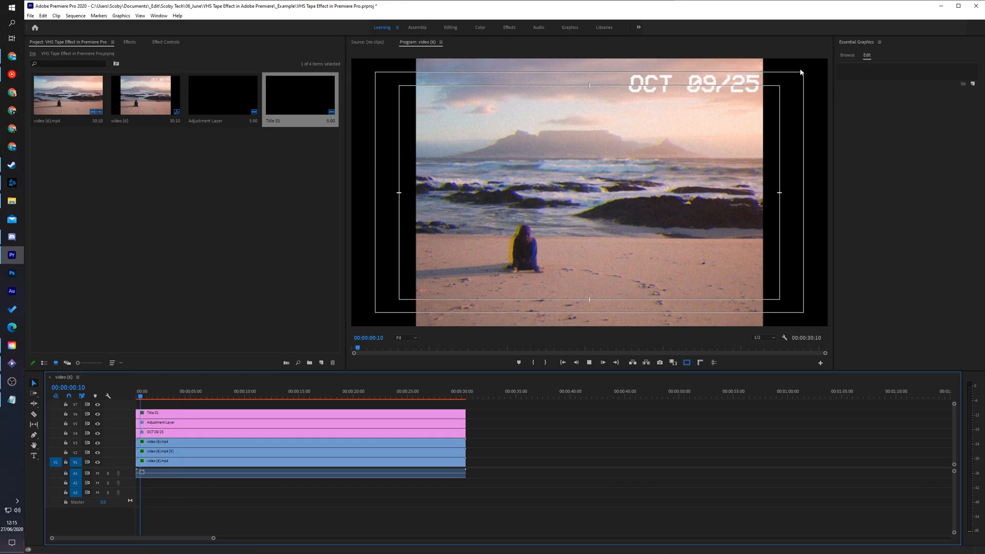